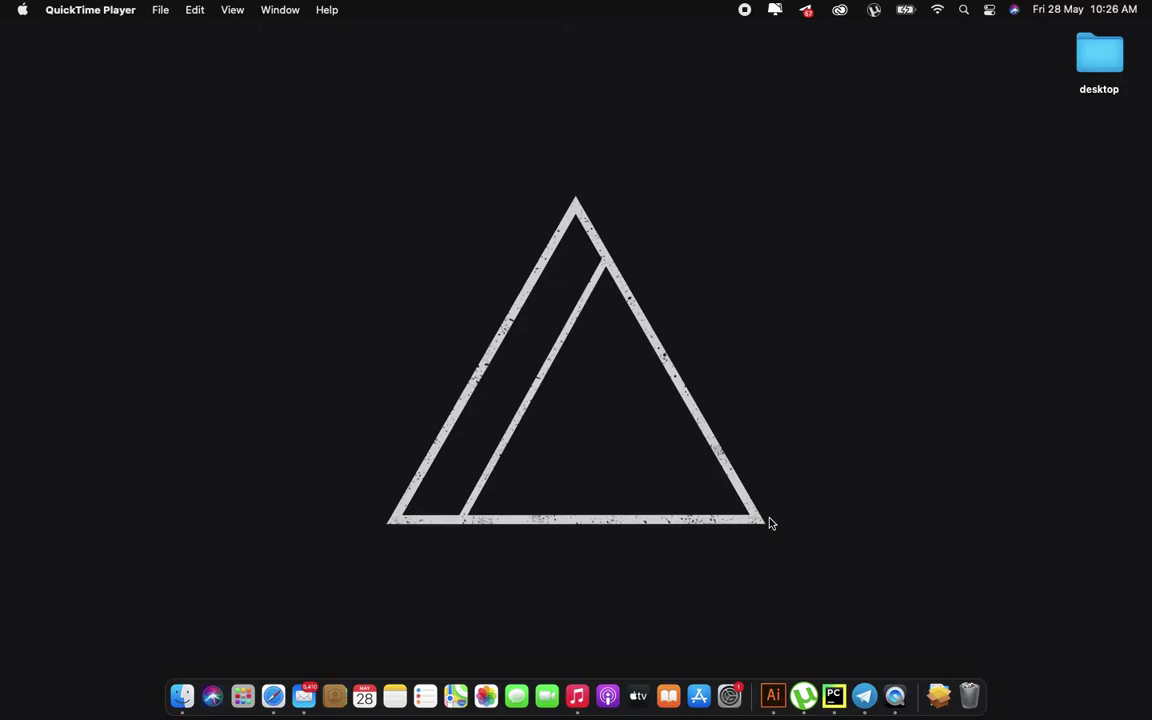
- Launch Safari from Spotlight
key(super+space)
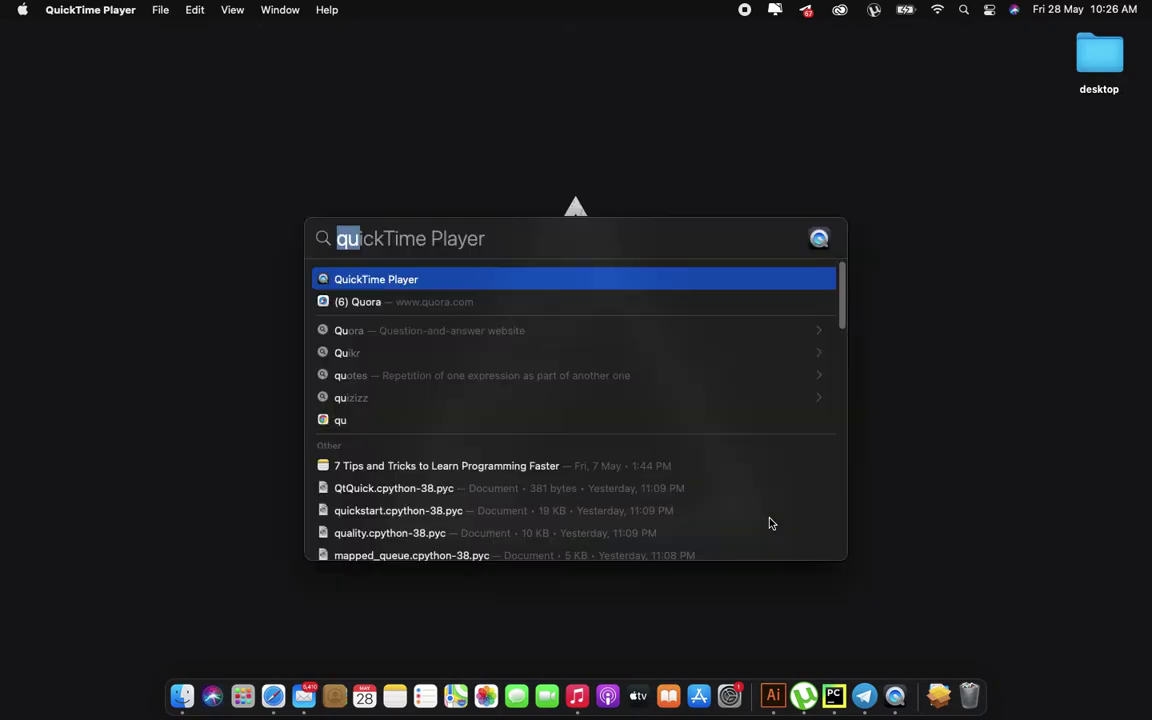
text(safari)
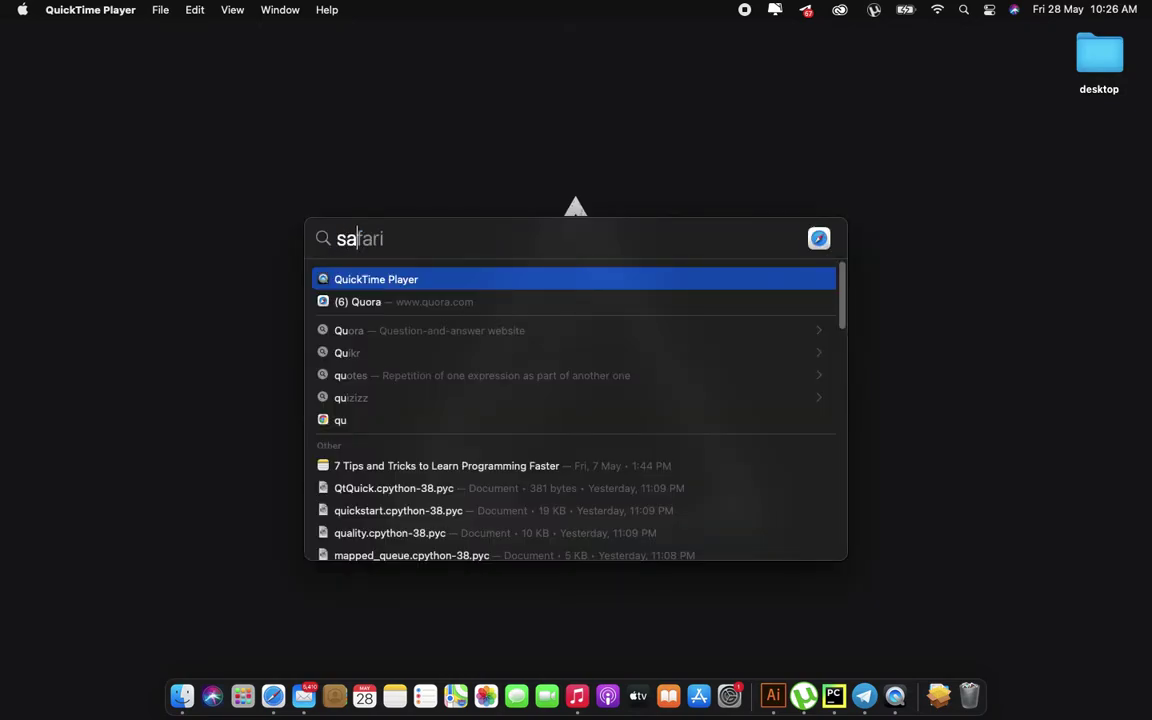
key(Return)
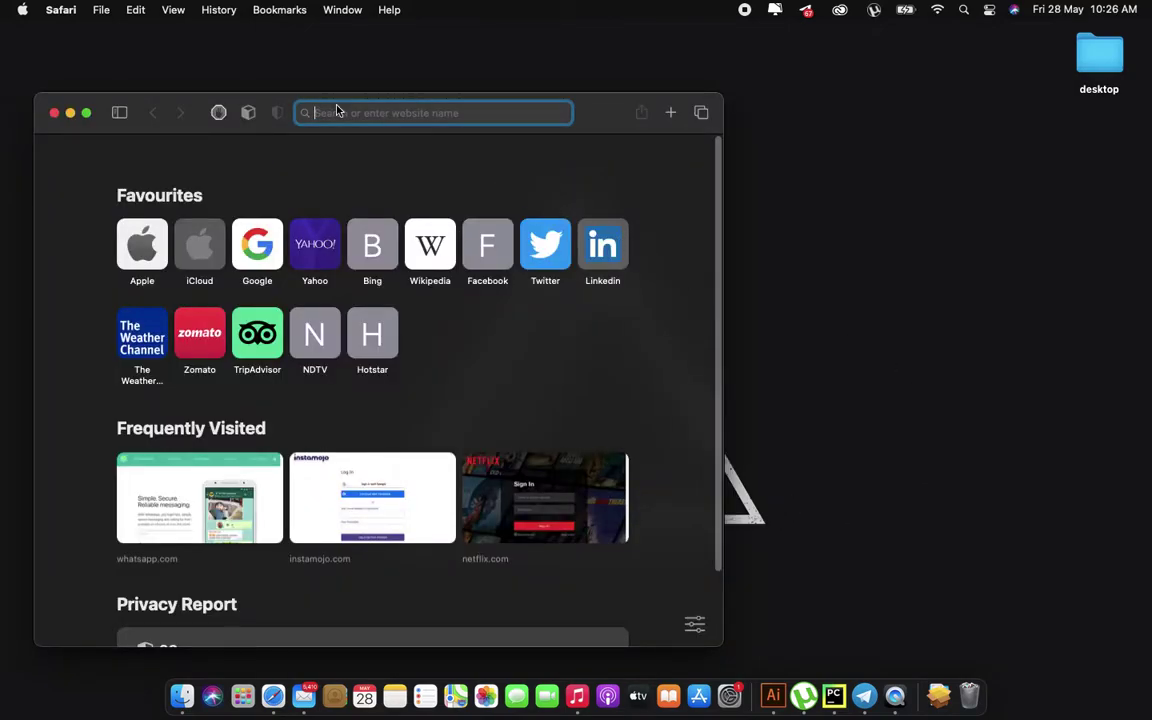
- Load the DriveToWeb site at drv.tw in Safari
text(gd)
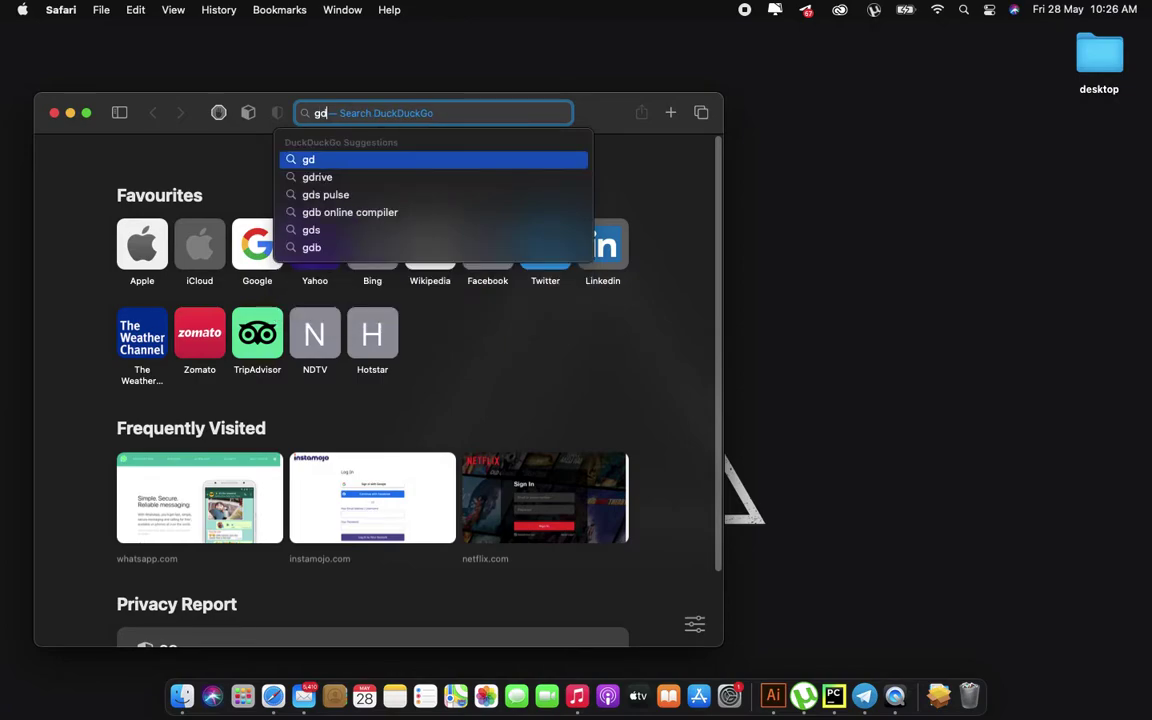
key(BackSpace)
key(BackSpace)
text(dr)
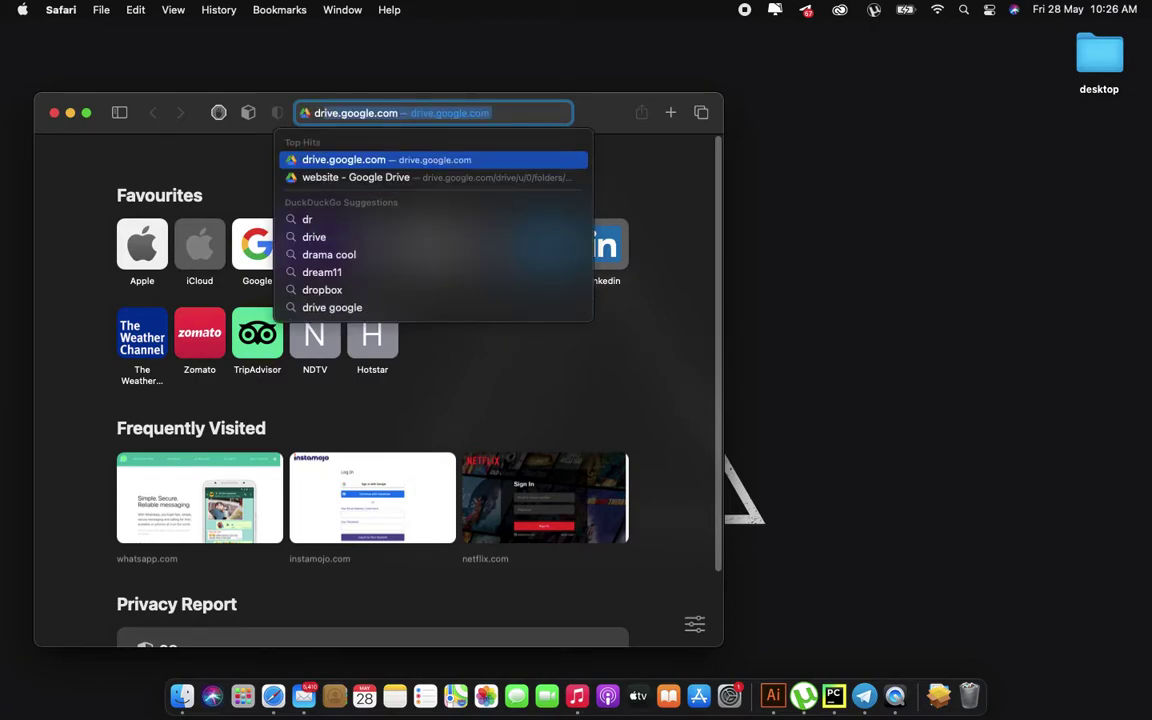
text(v)
text(d)
key(BackSpace)
key(BackSpace)
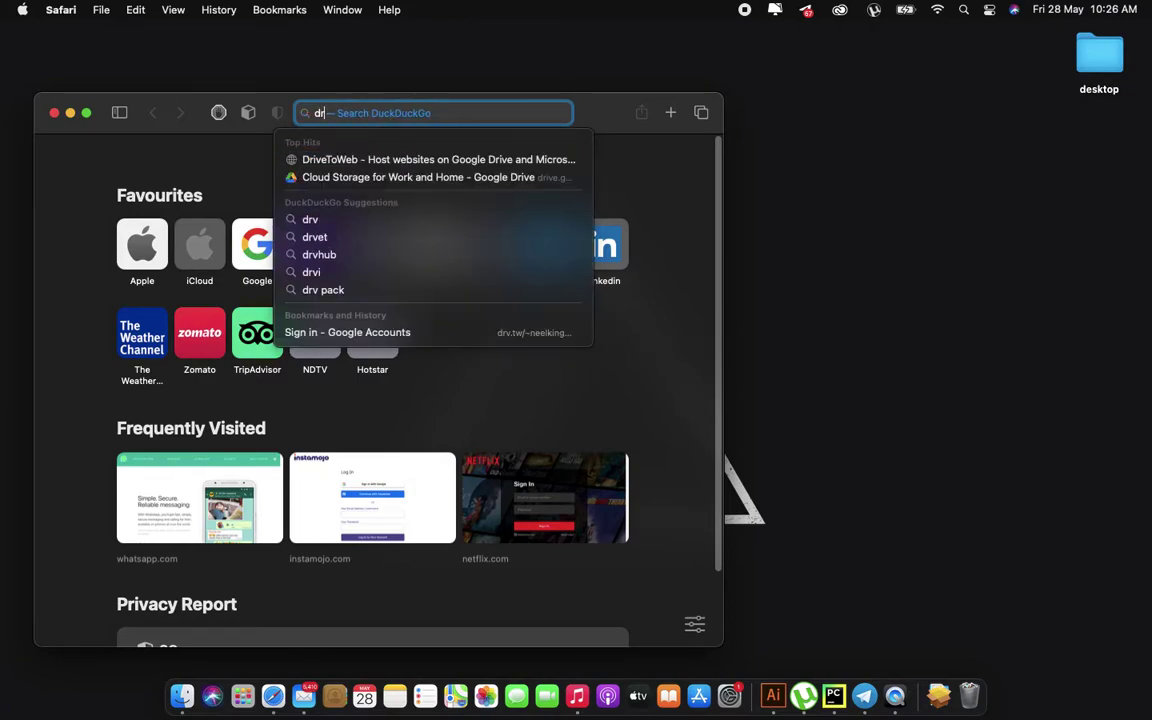
text(w.)
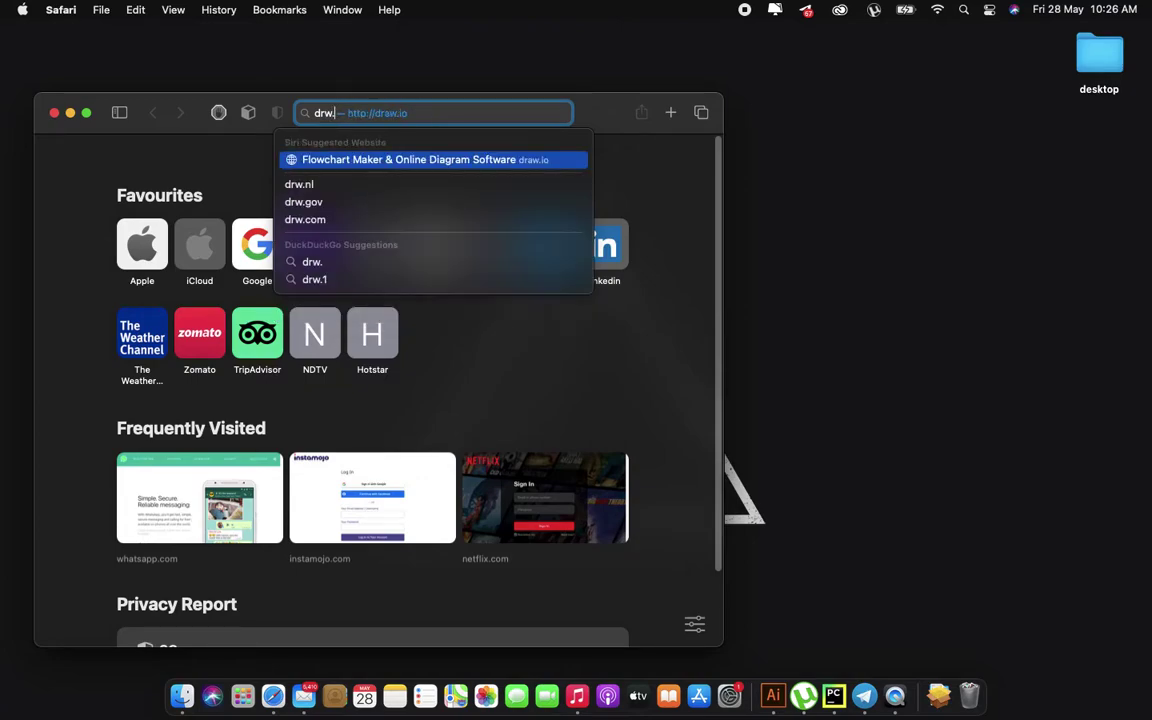
key(BackSpace)
key(BackSpace)
key(BackSpace)
key(BackSpace)
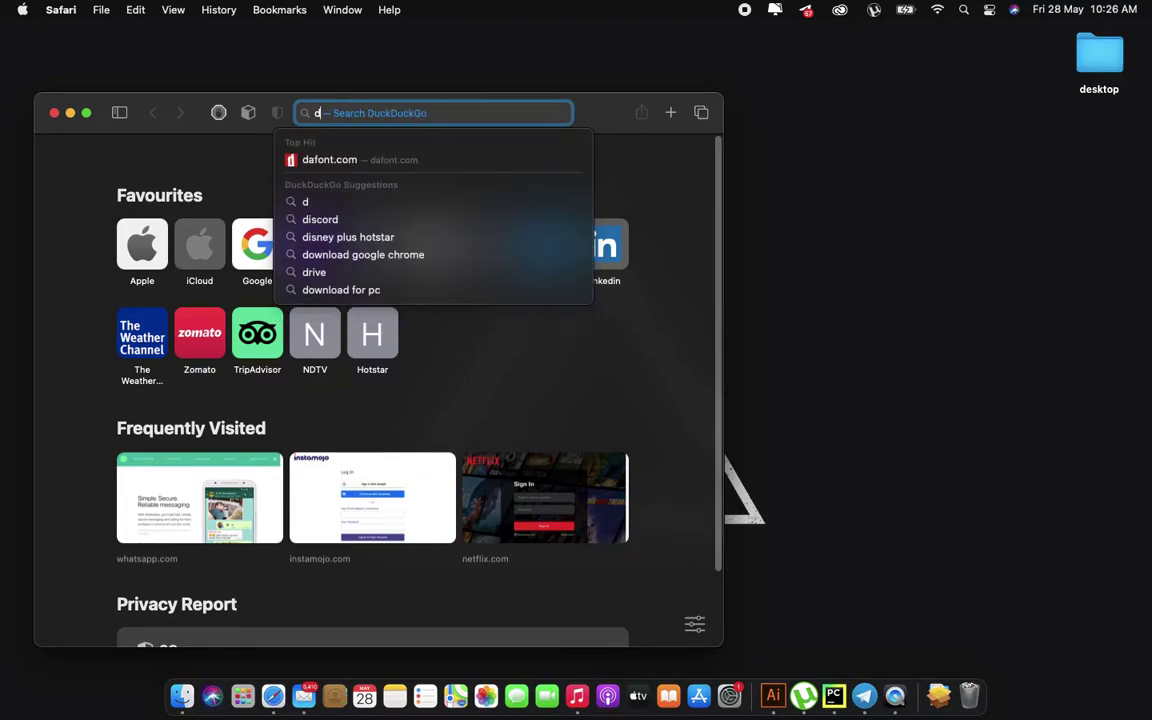
text(rv.tw)
key(Return)
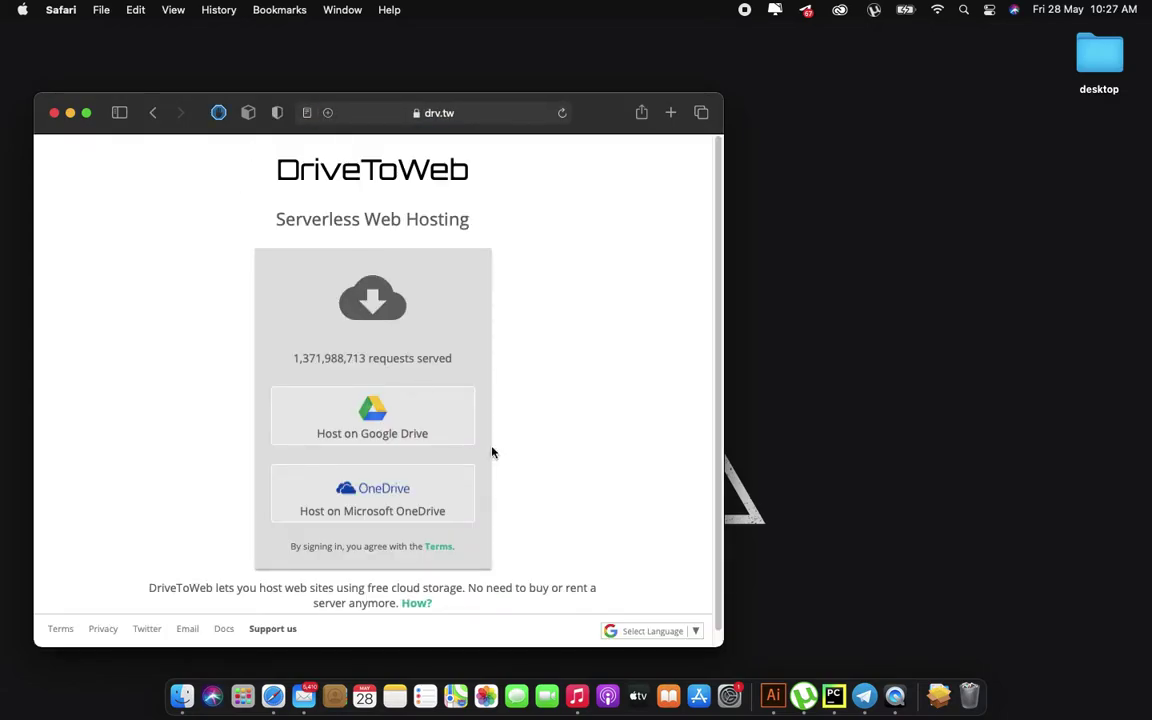
- Make the drv.tw Safari window full screen, then open Mission Control
click(87, 114)
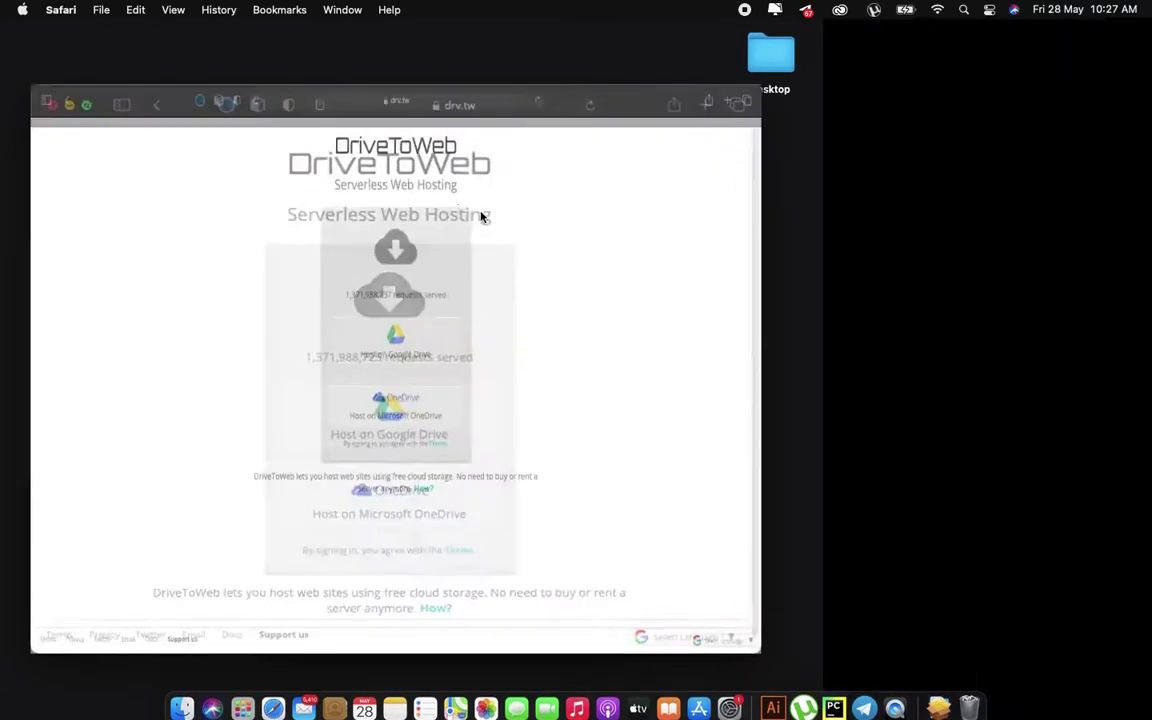
click(500, 14)
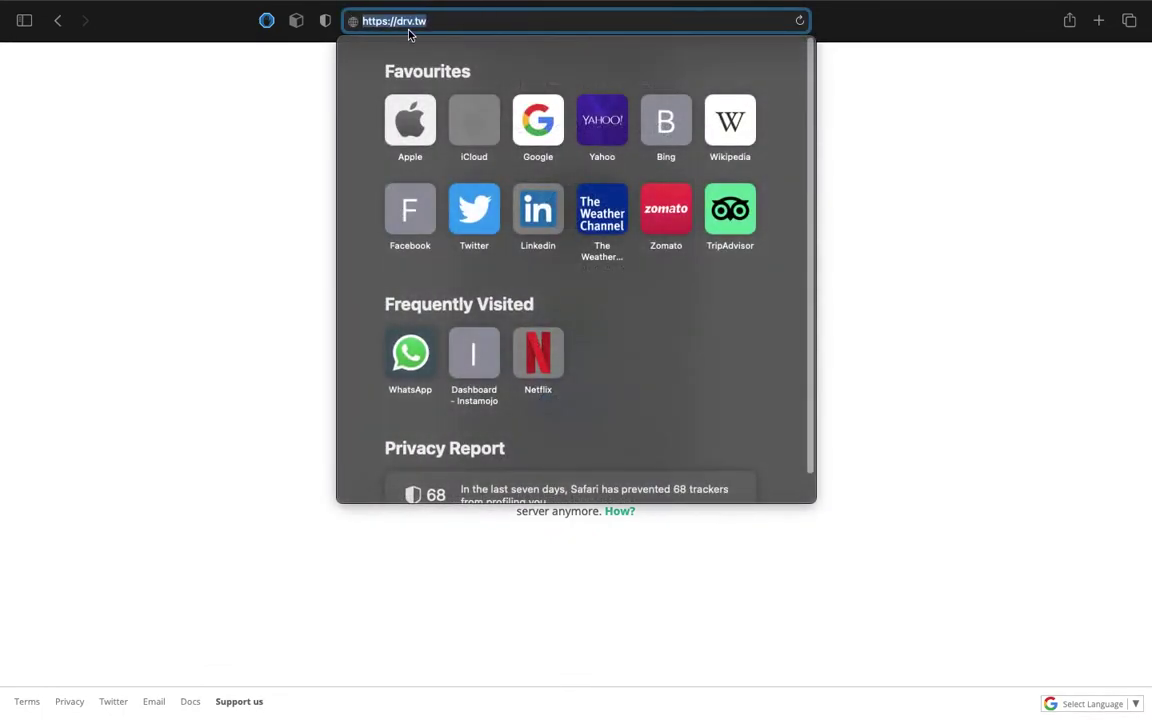
click(23, 147)
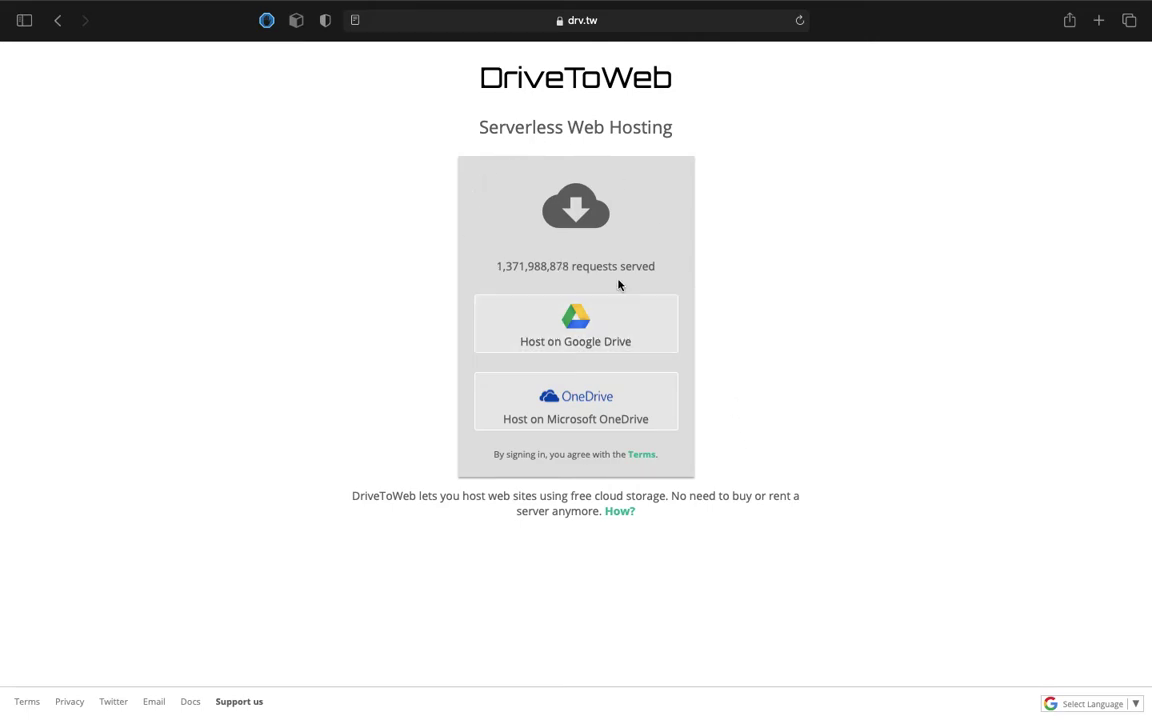
key(ctrl+Up)
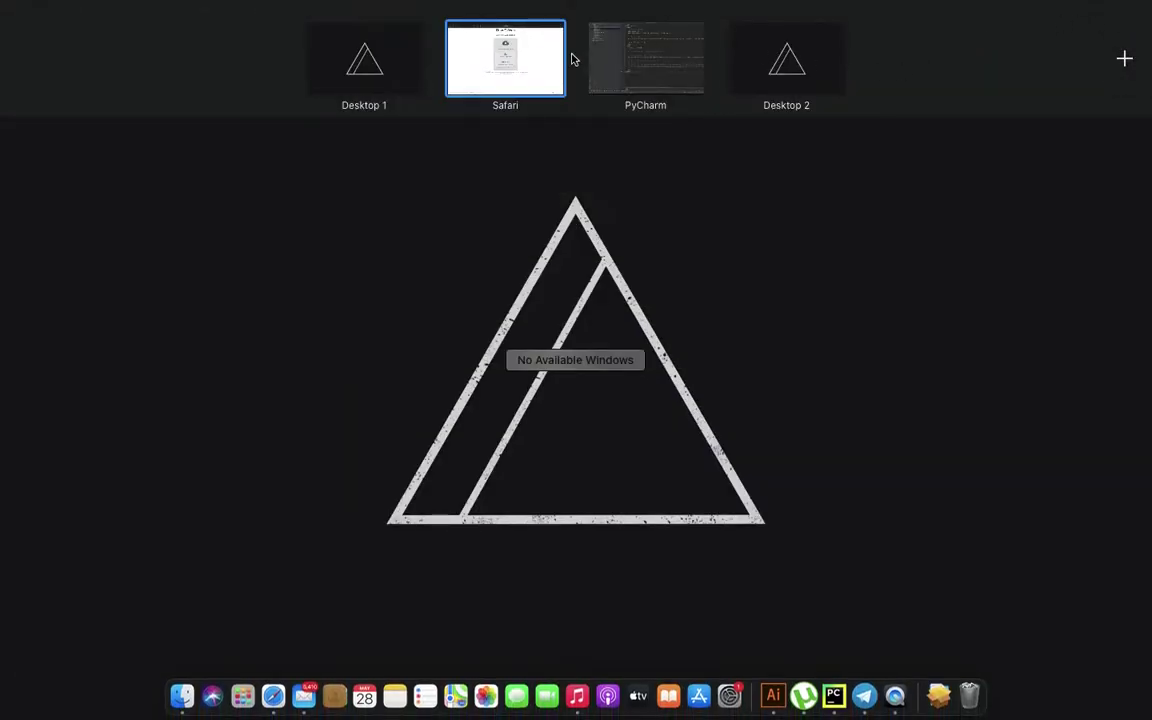
- In a new Safari tab, search 'google drive' and open the Google Drive result
click(515, 60)
click(1098, 39)
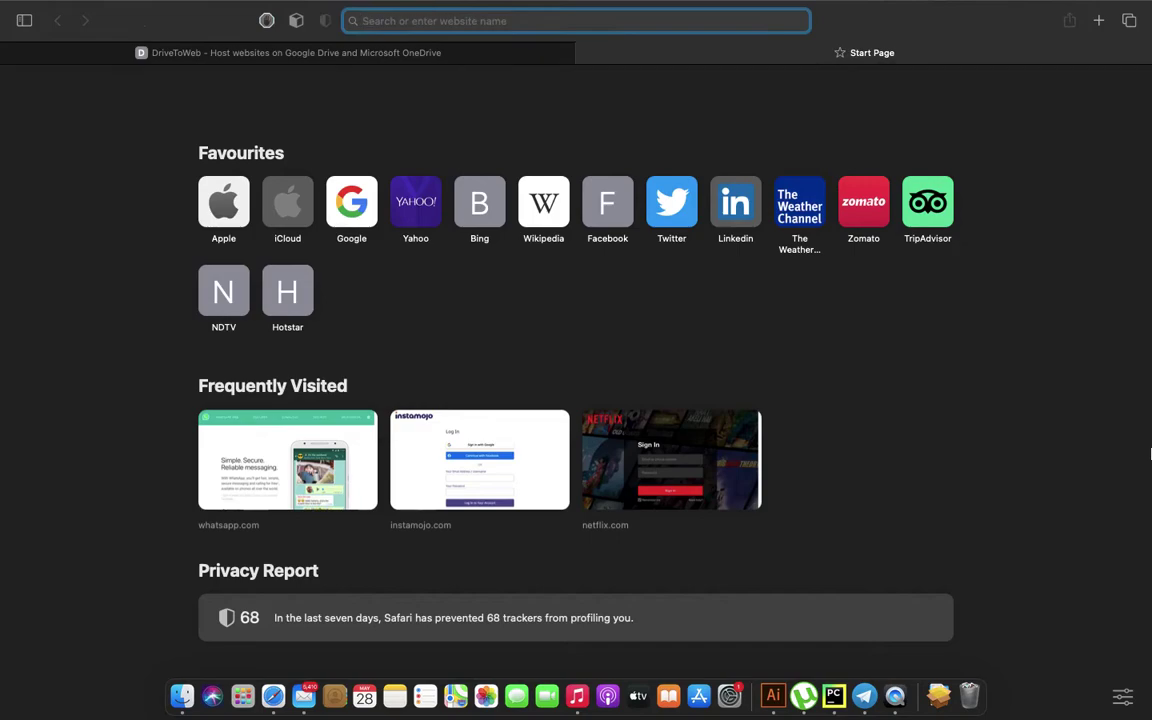
text(g)
text(oogle drive)
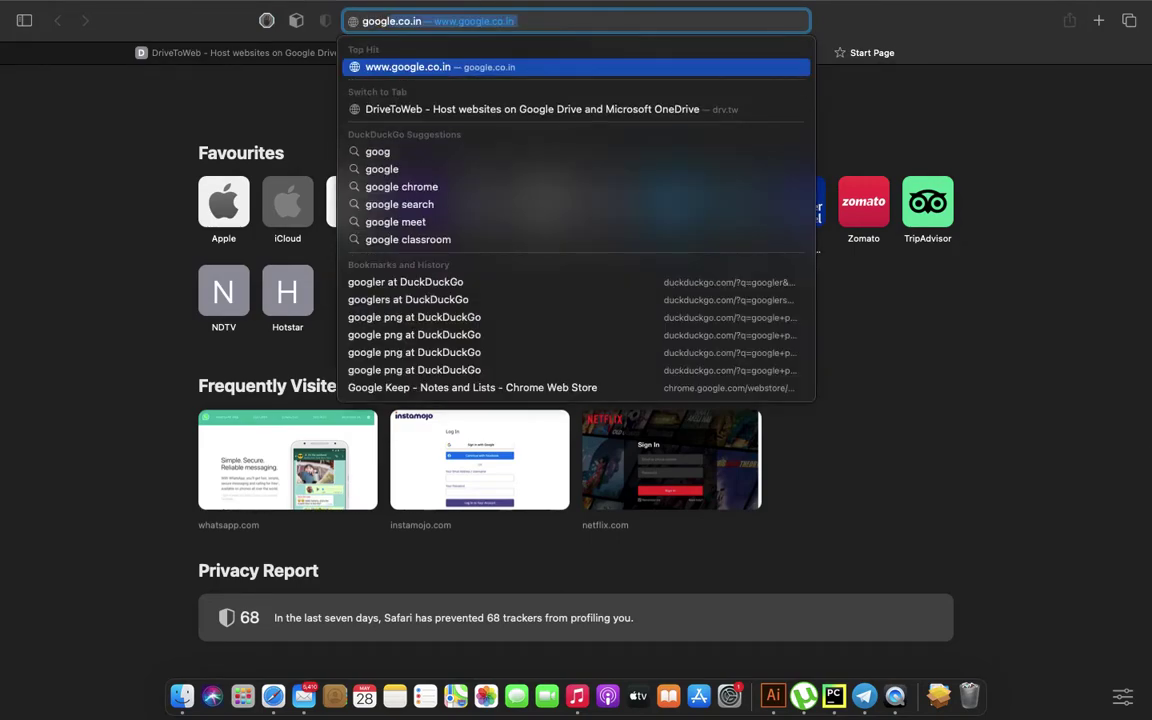
key(Return)
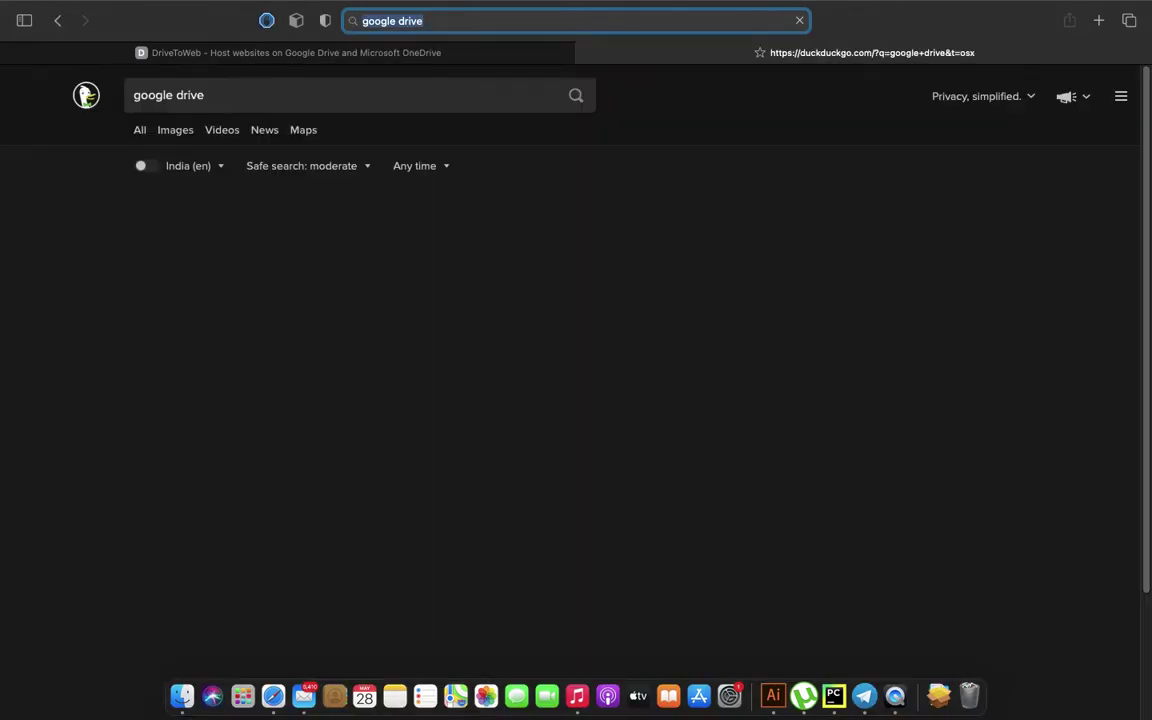
key(super+l)
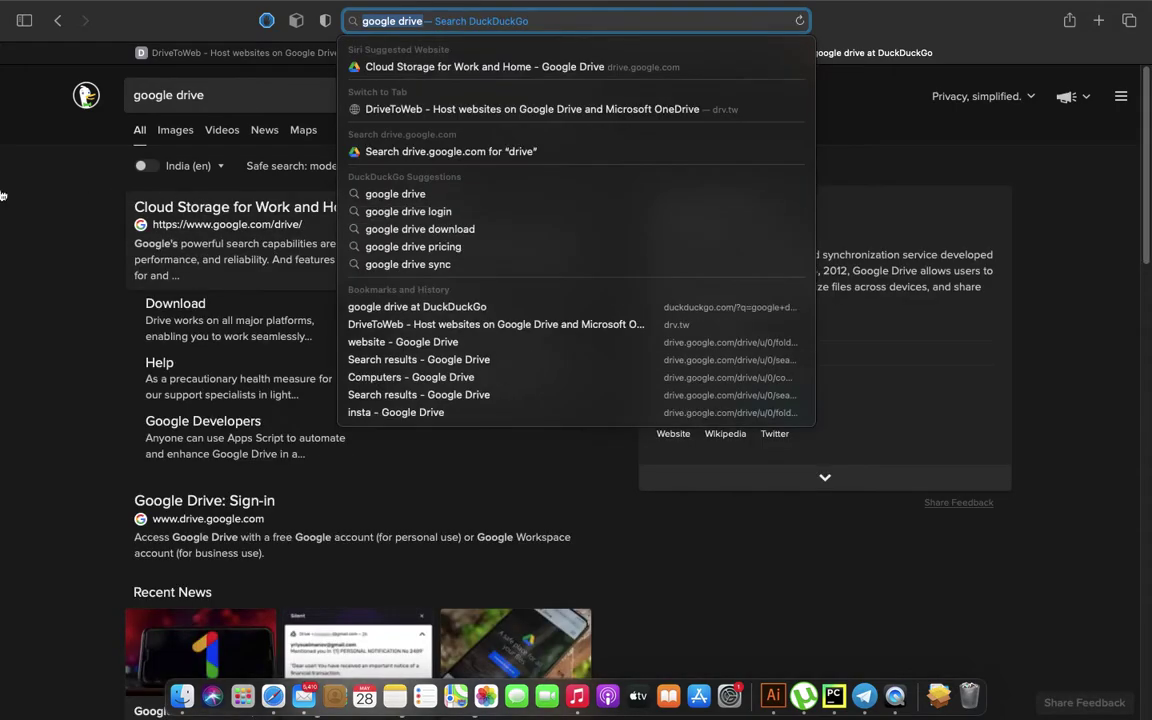
click(200, 210)
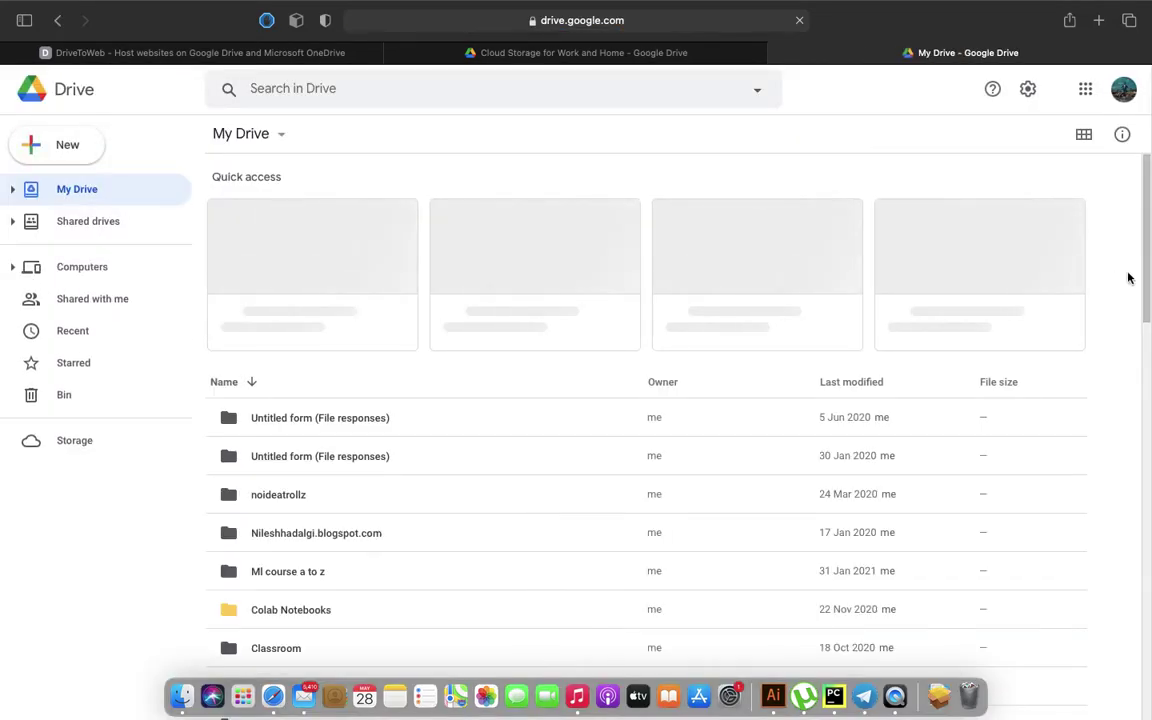
- Check the signed-in Google account, then return to the My Drive file list
click(1123, 92)
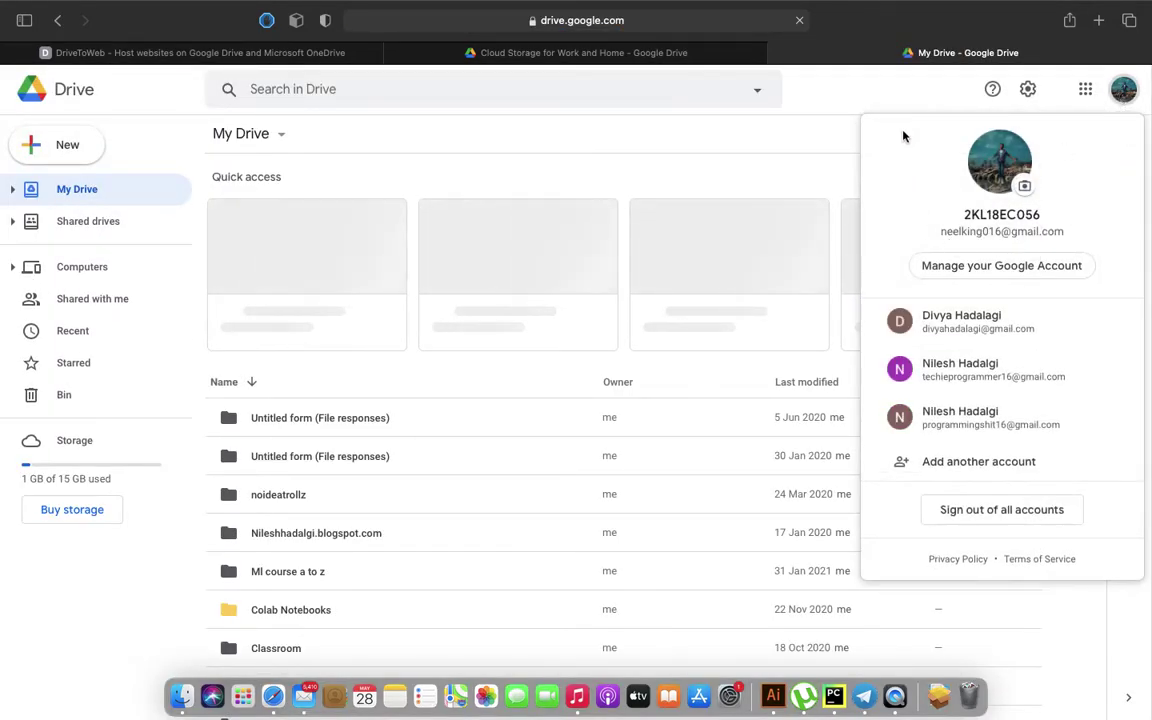
click(878, 89)
click(235, 52)
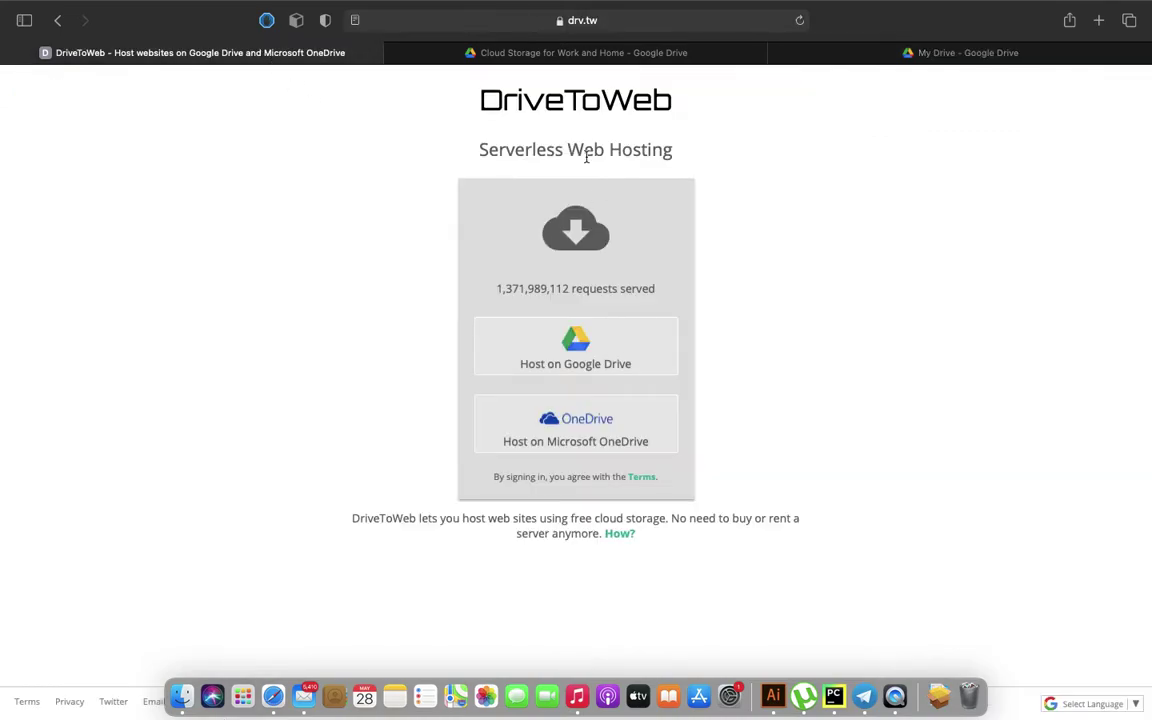
click(928, 58)
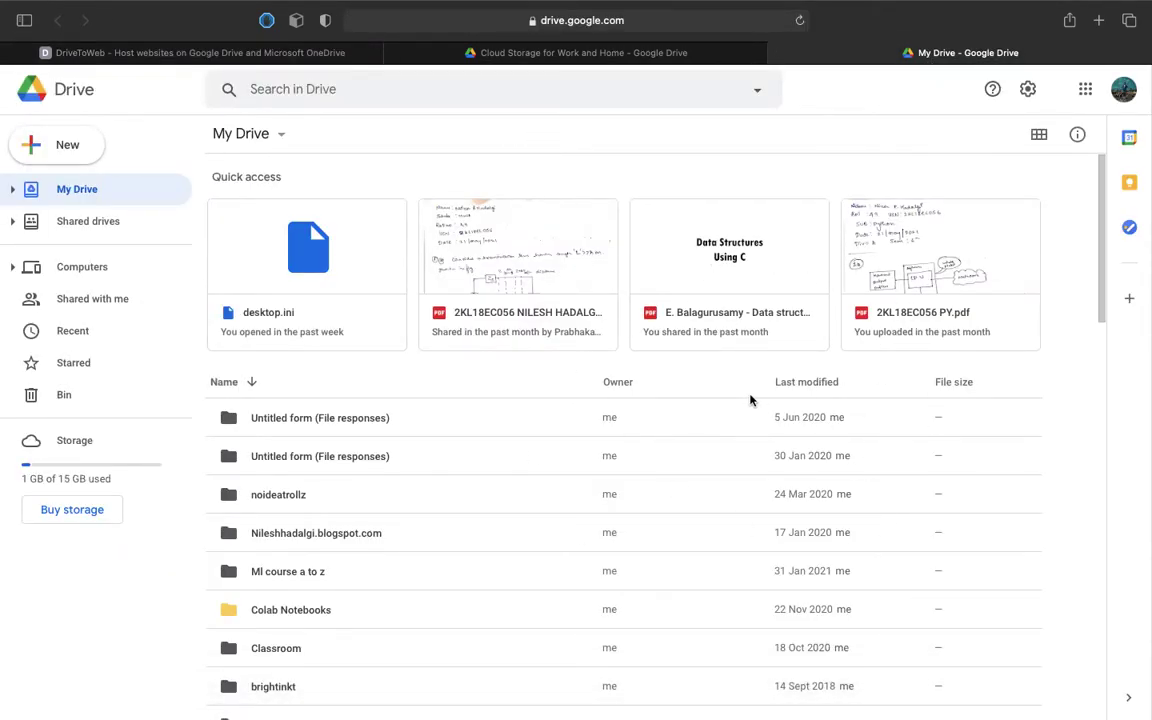
- Sign in to DriveToWeb with the main Google account and allow it Drive access
click(251, 50)
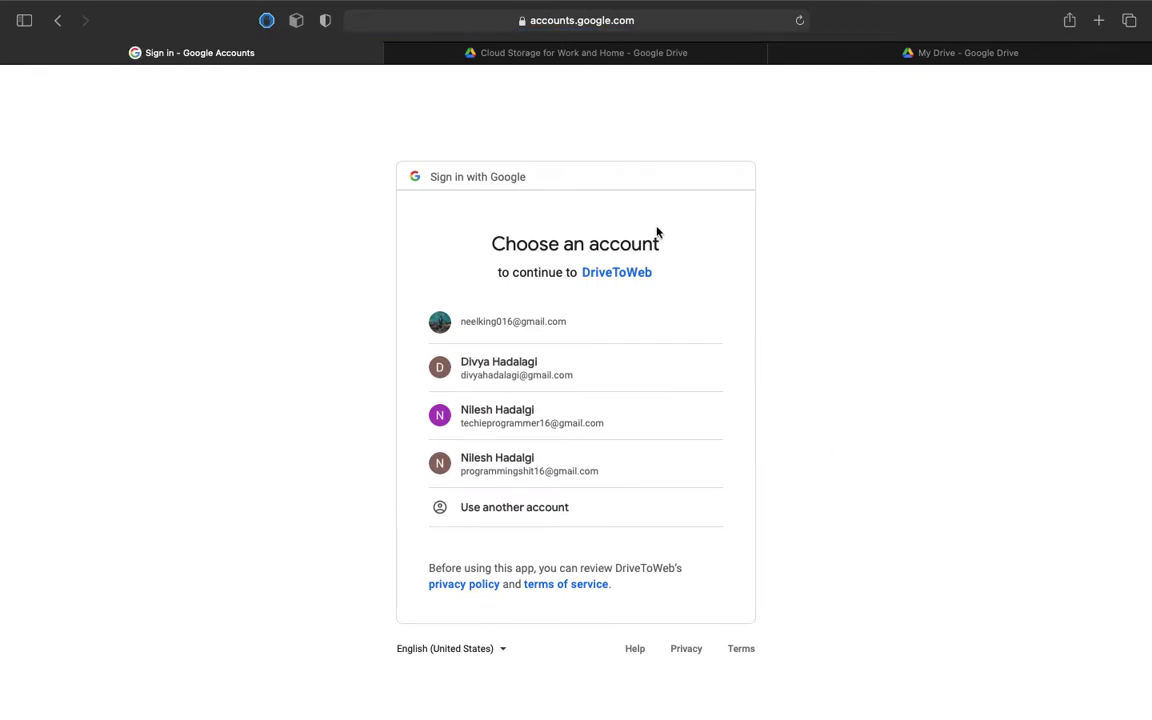
click(496, 325)
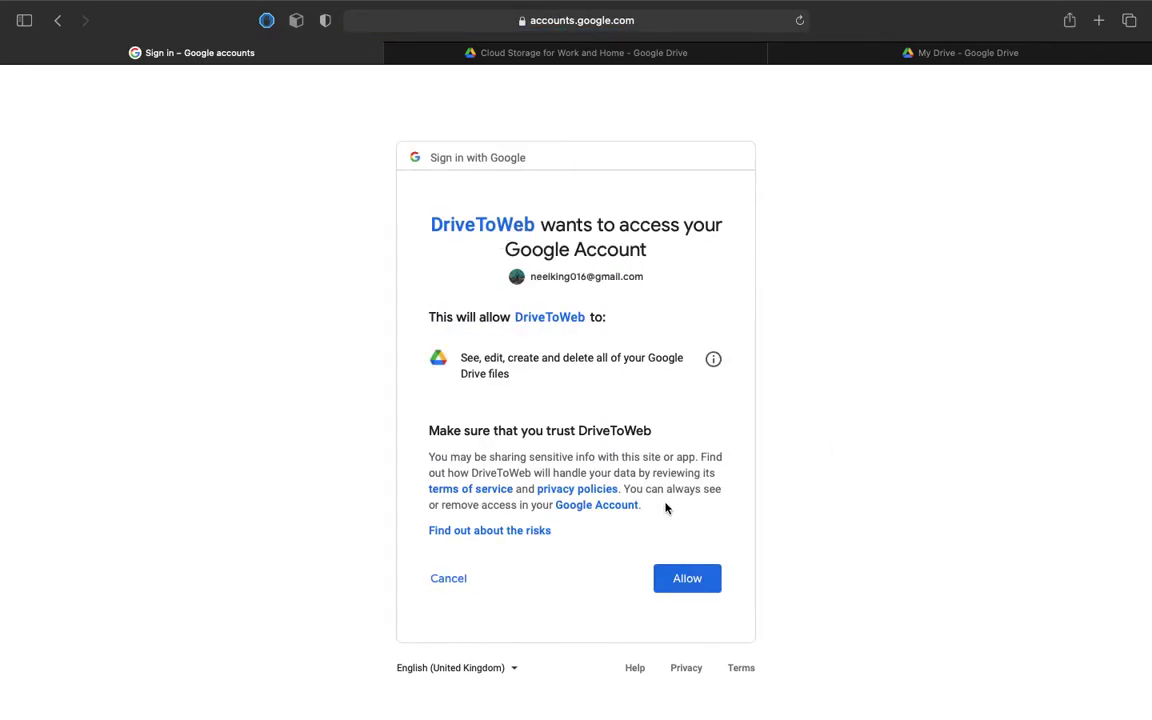
click(684, 582)
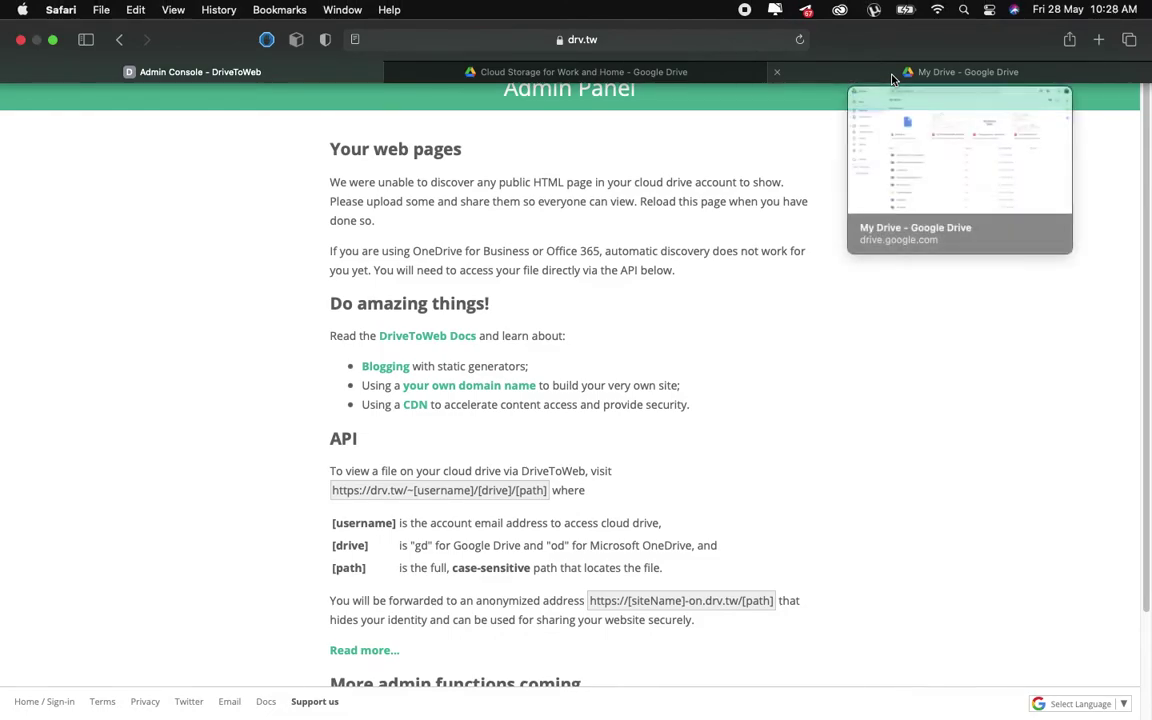
click(900, 56)
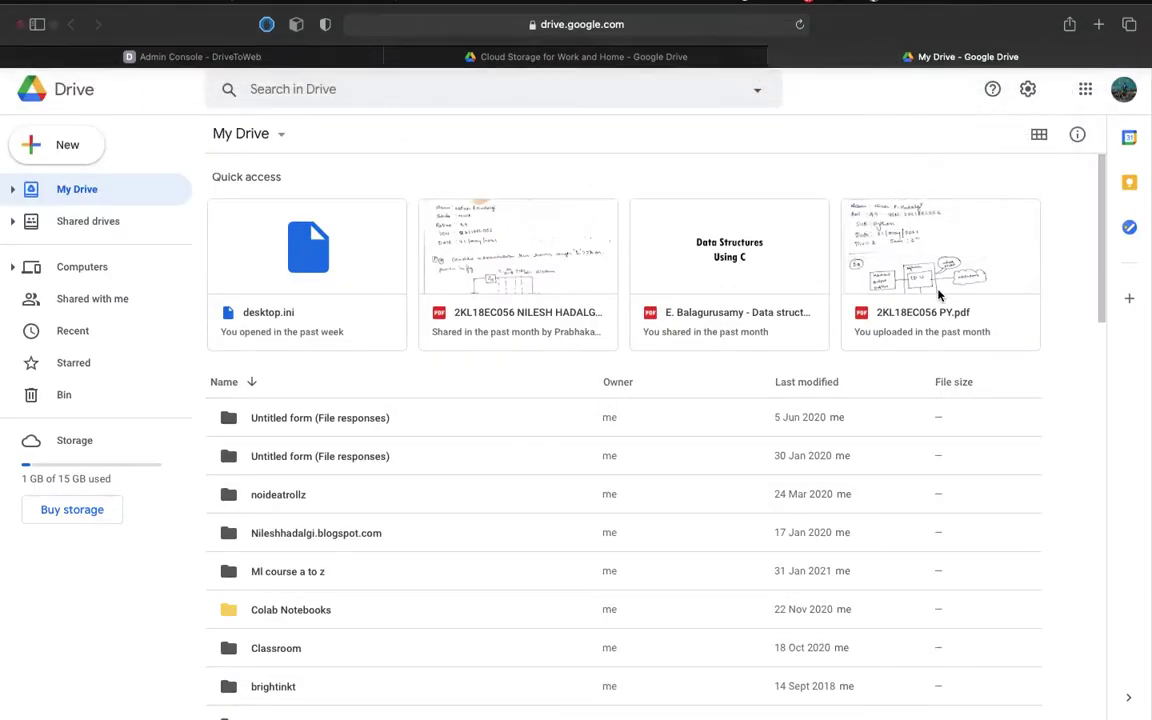
- Create a new folder named 'techiewebsite' in My Drive
click(55, 140)
click(174, 150)
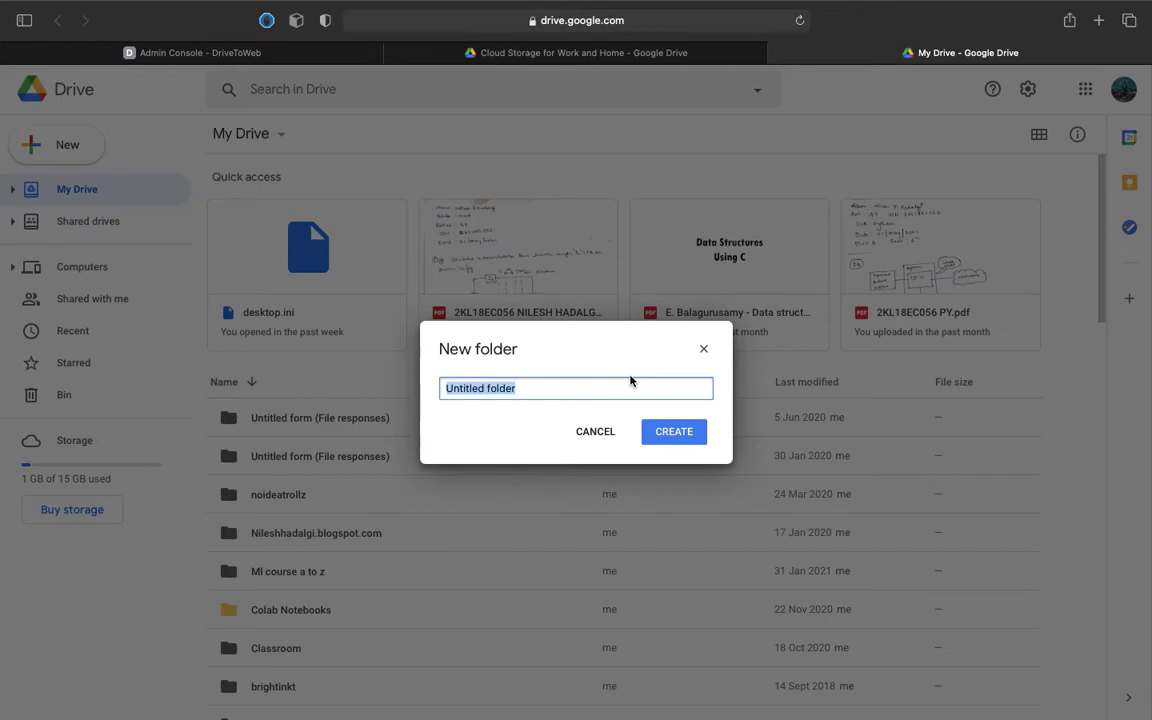
text(techieweb)
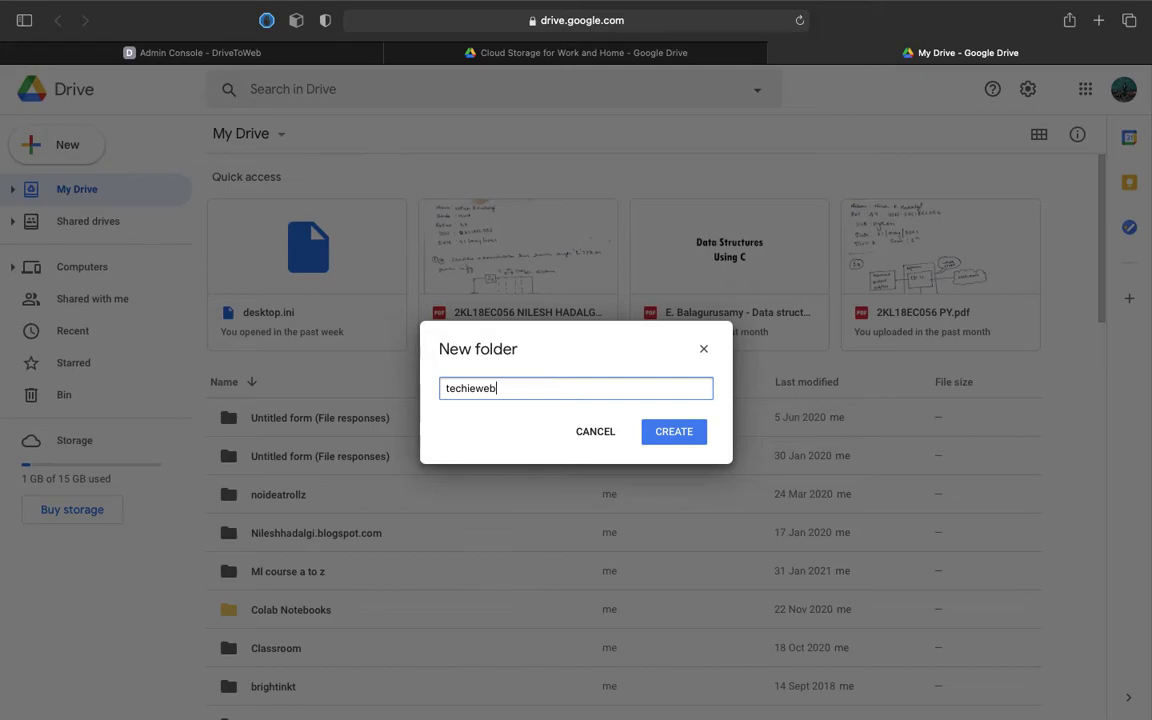
text(site)
click(695, 436)
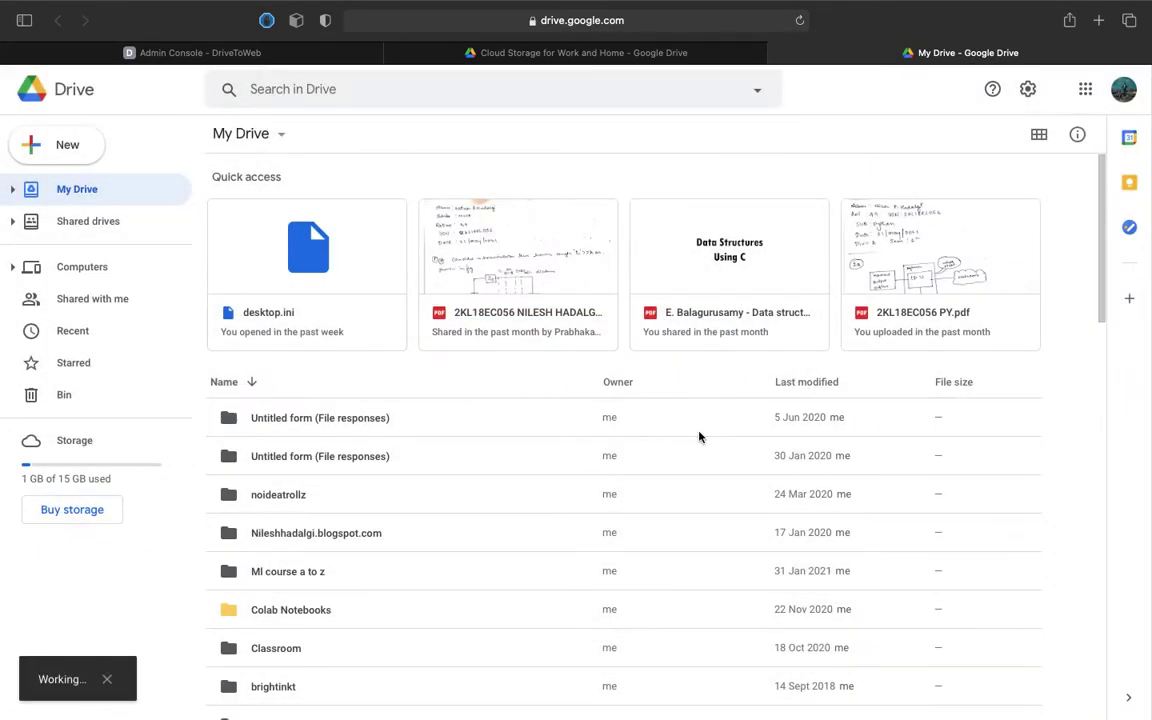
scroll(699, 436, down, 2)
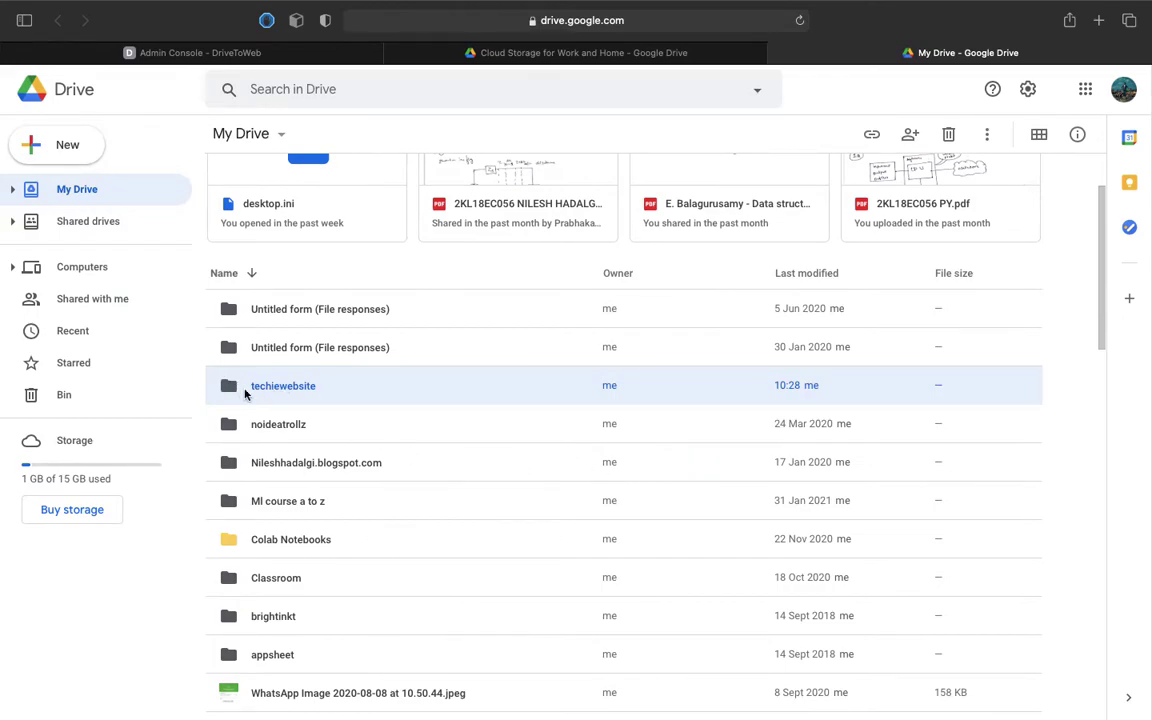
- Share techiewebsite with anyone with the link as Viewer, then open the folder
right_click(278, 388)
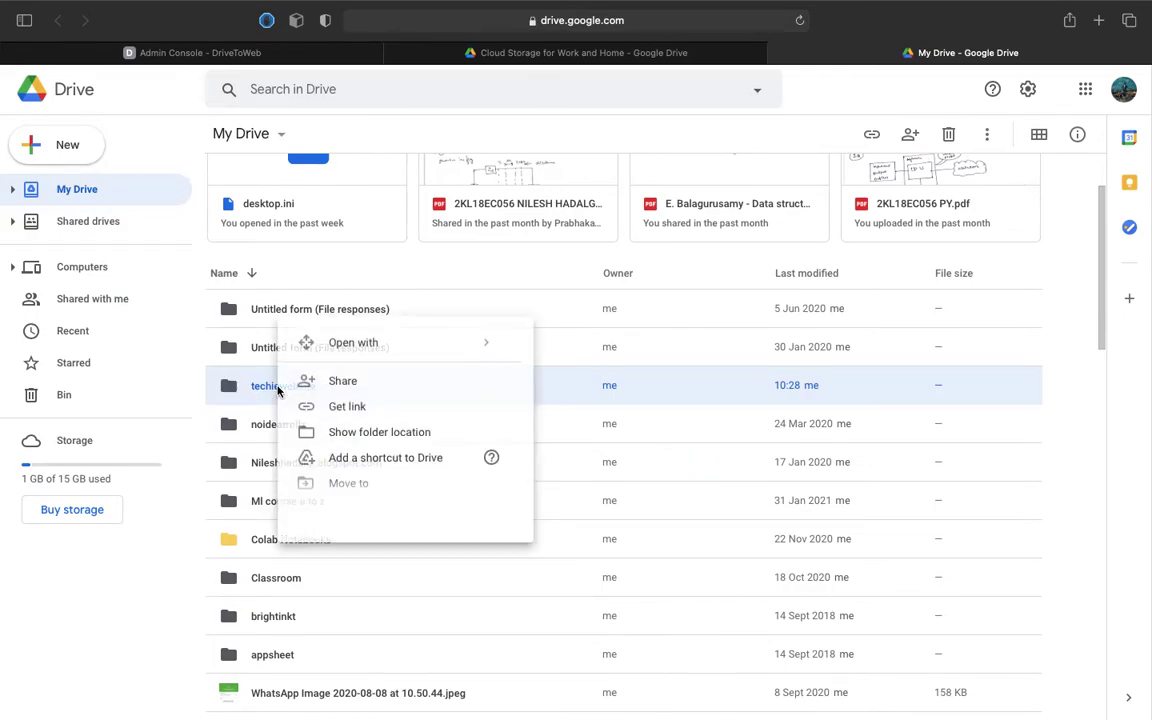
click(340, 384)
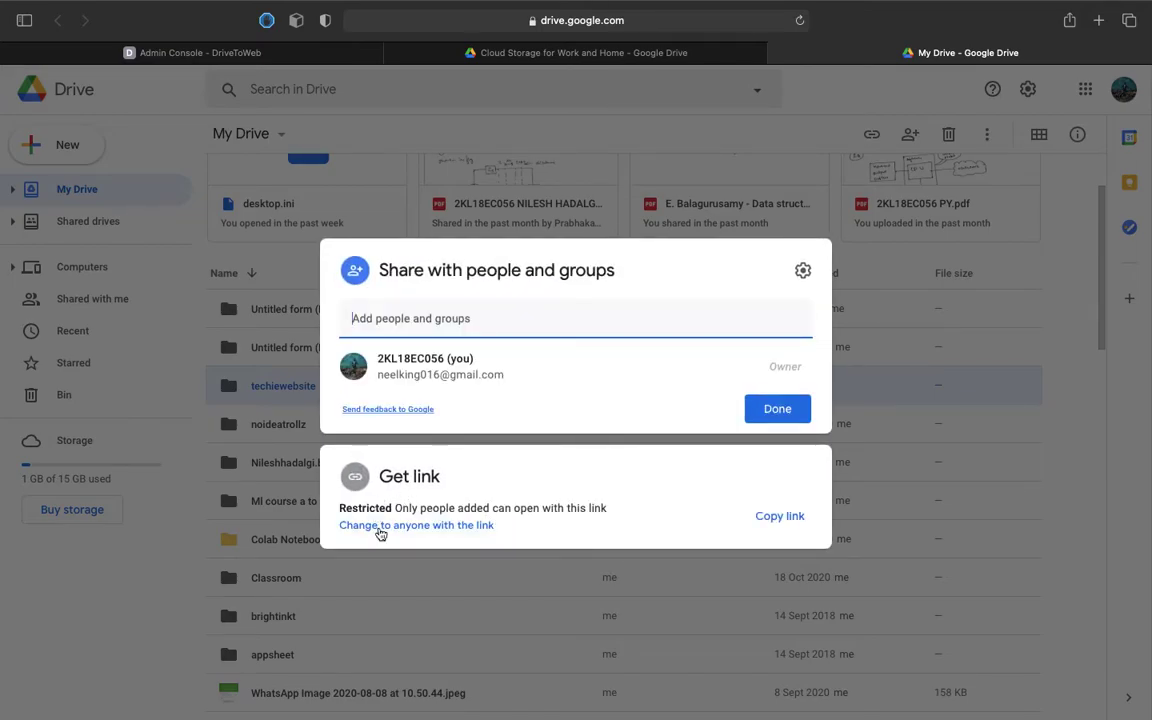
click(382, 527)
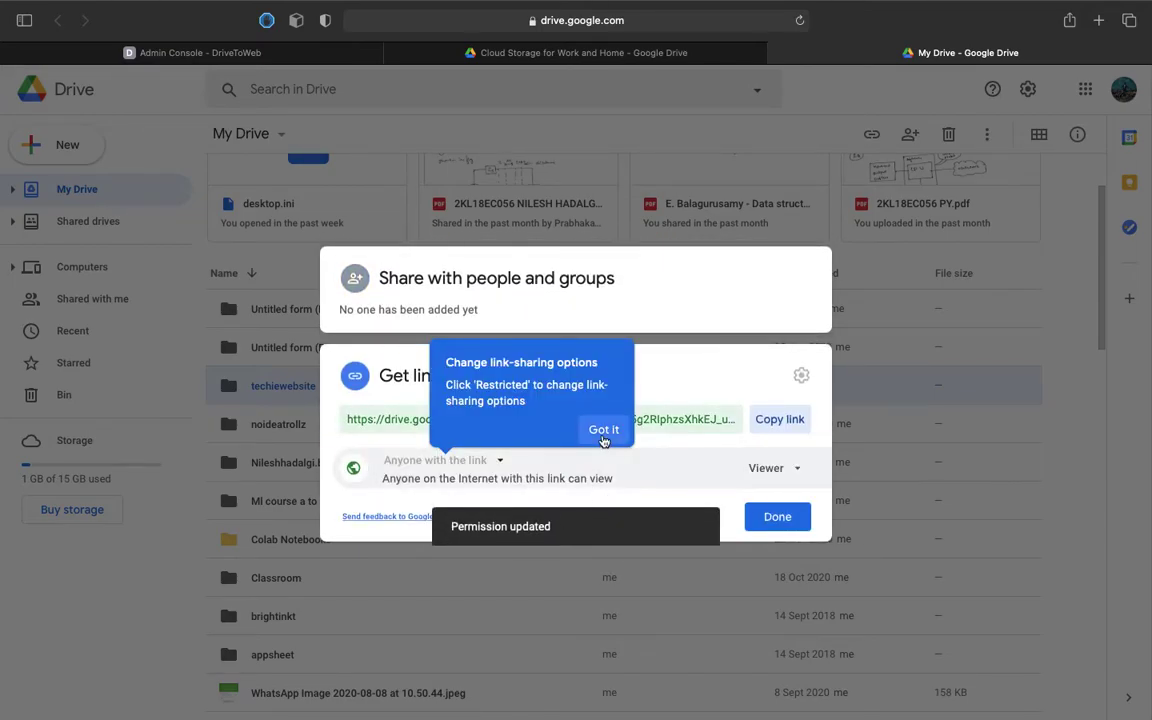
click(603, 438)
click(775, 515)
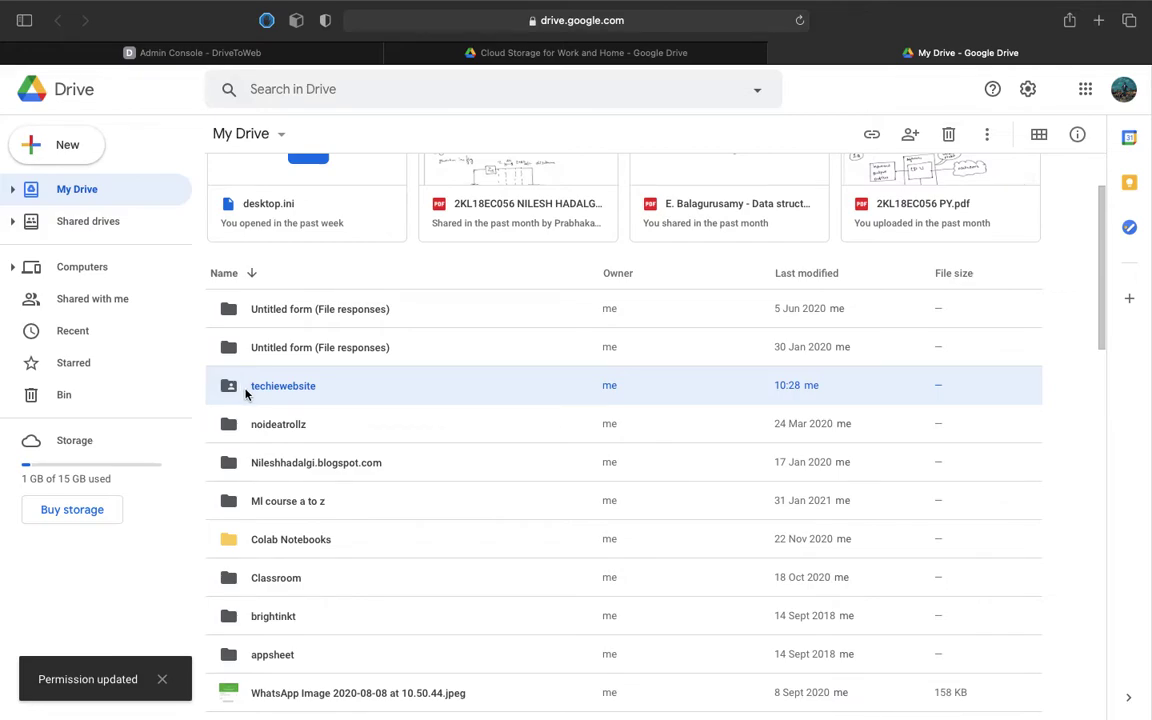
double_click(305, 386)
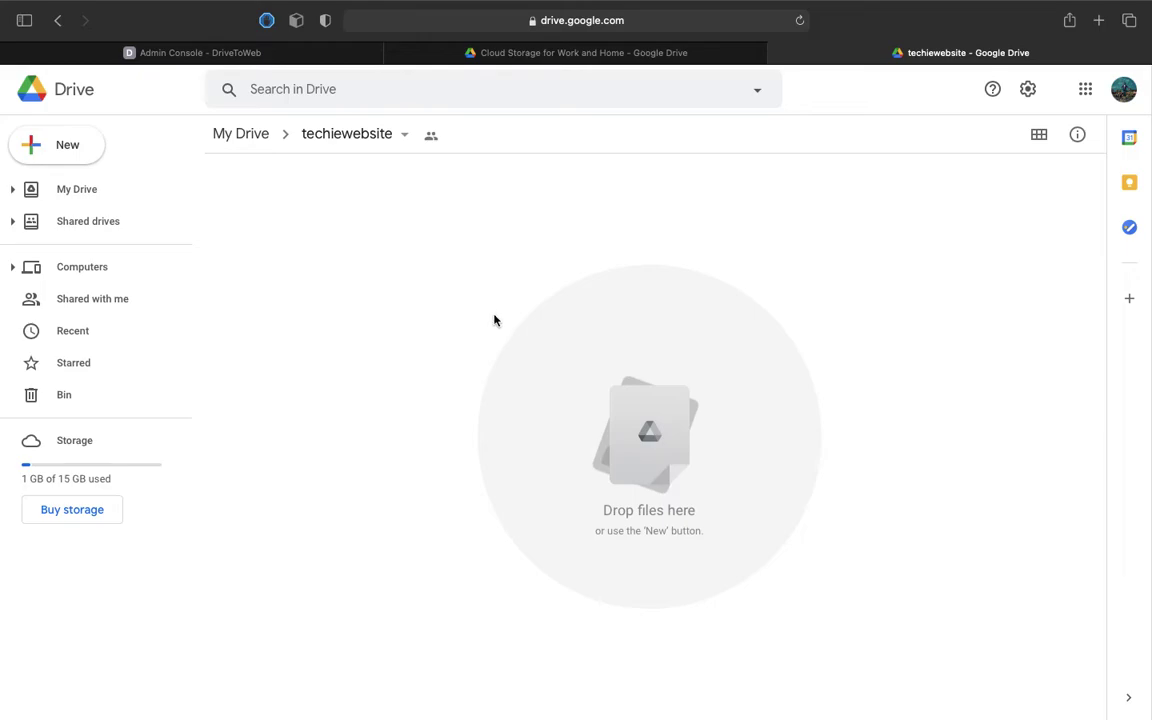
key(ctrl+Up)
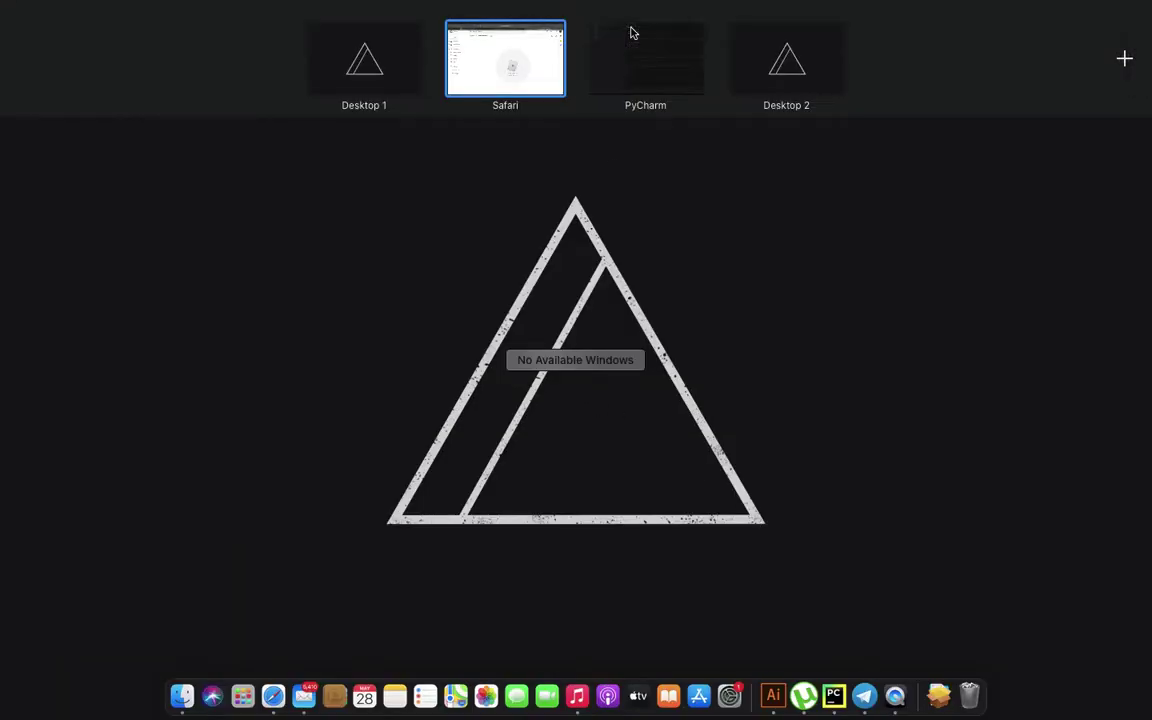
- Replace the 'Hello, world!' h1 on line 14 with 'this is techie programmers website'
click(630, 31)
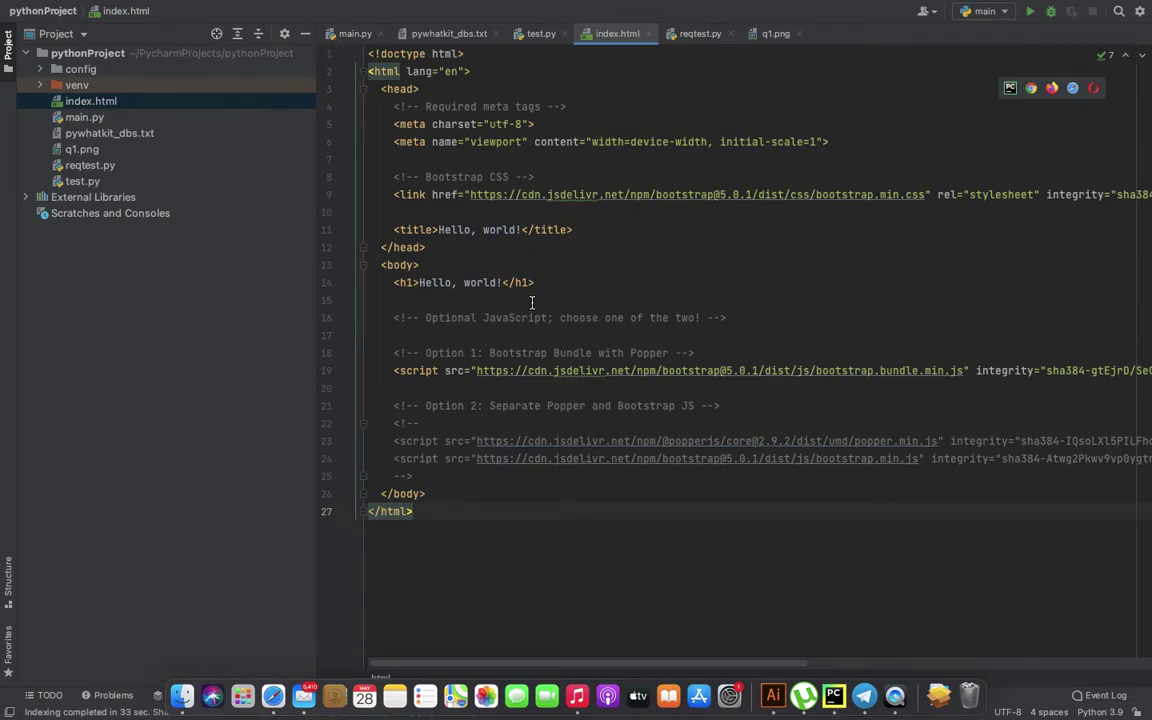
drag(421, 283, 505, 284)
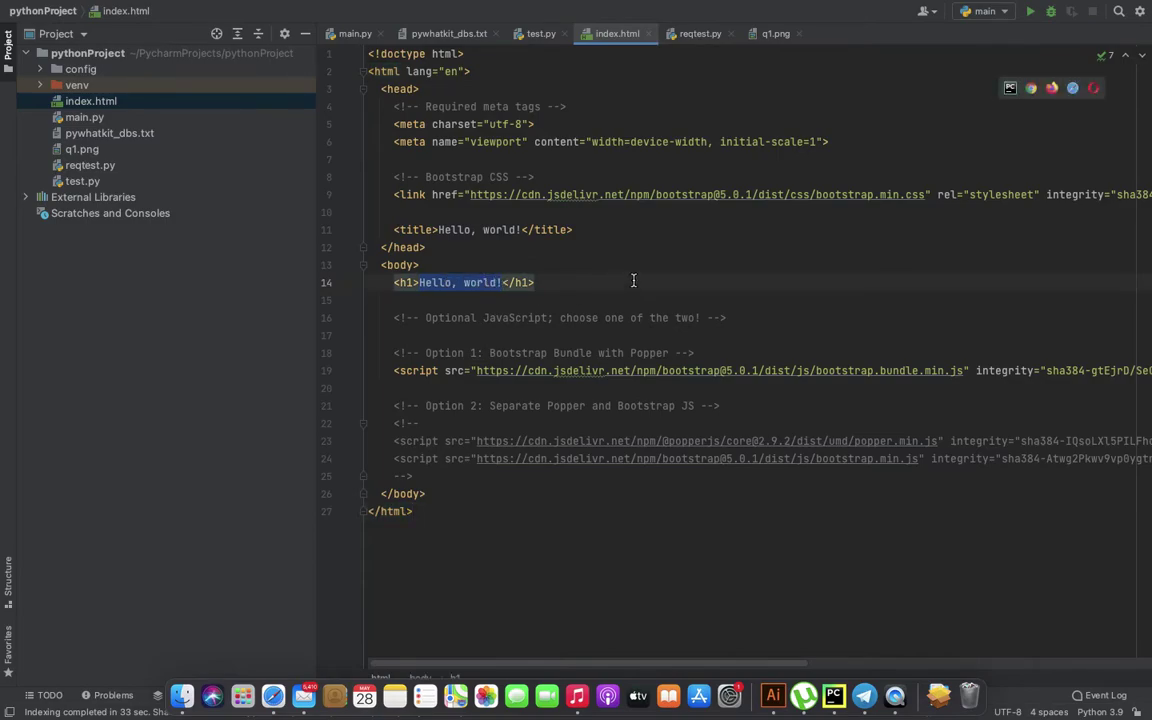
key(BackSpace)
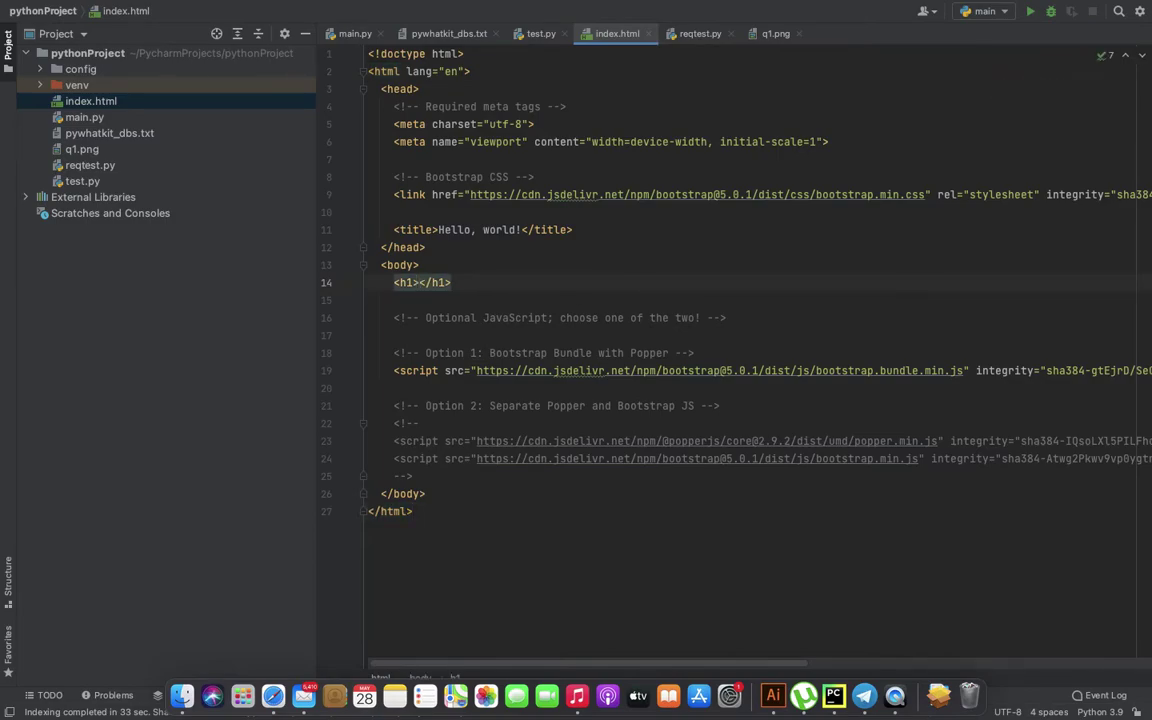
text(this is )
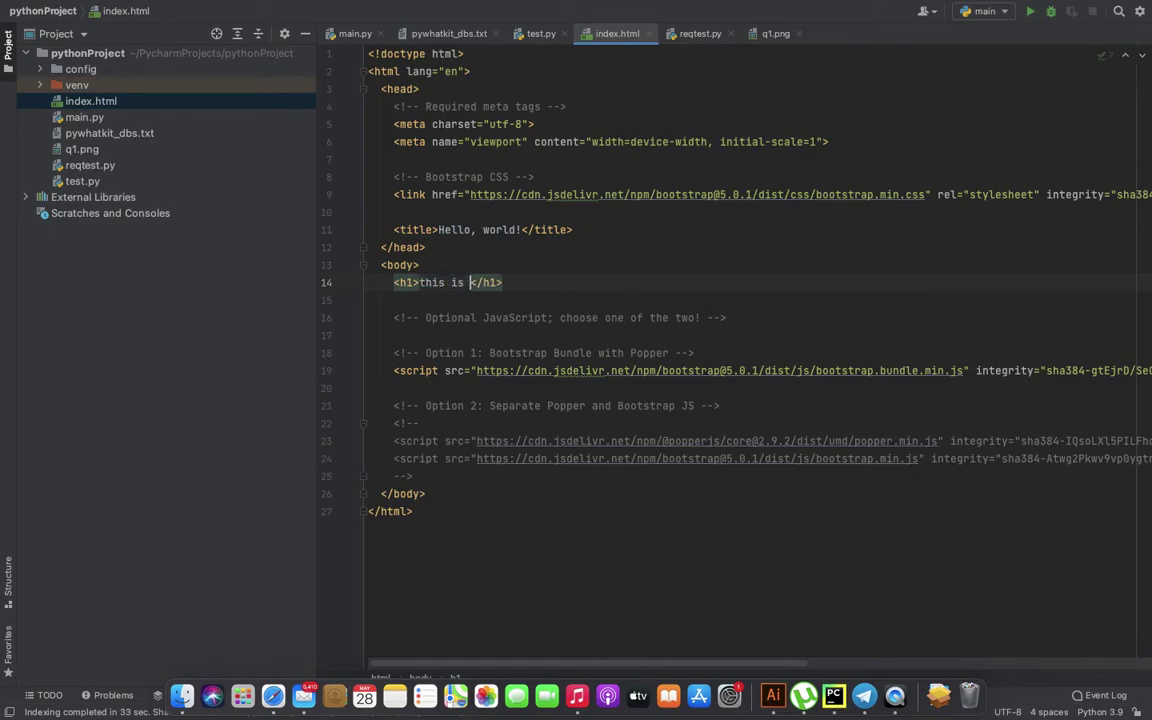
text(techie prog)
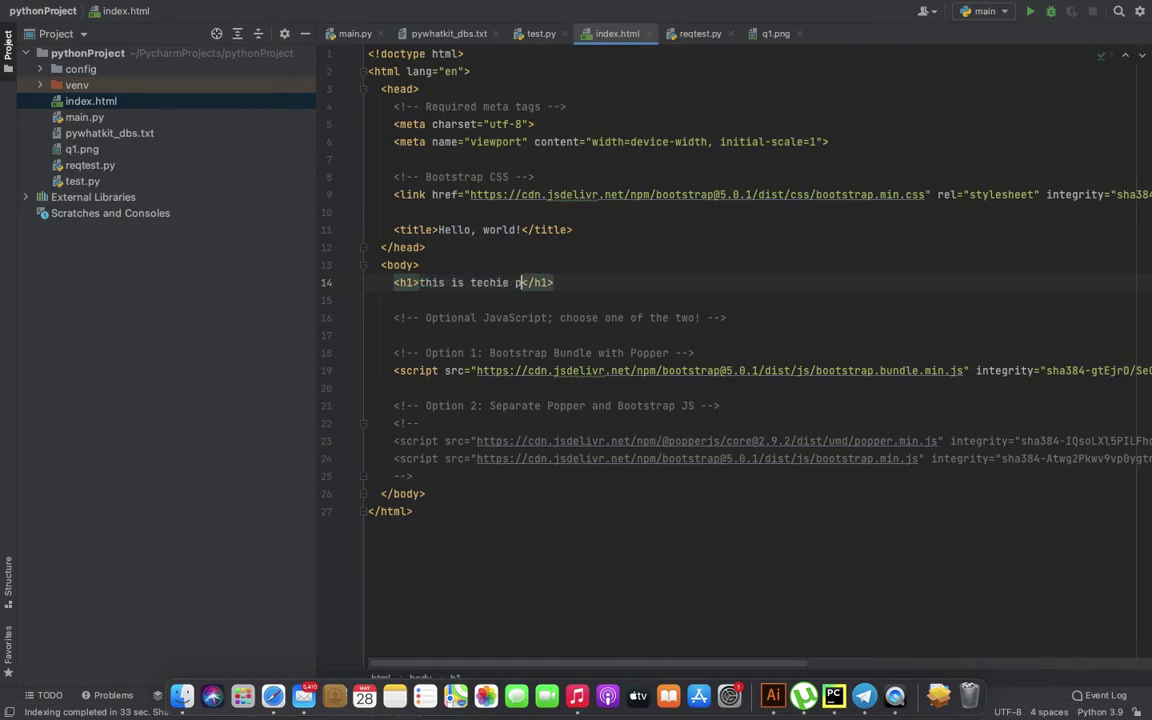
text(rammers )
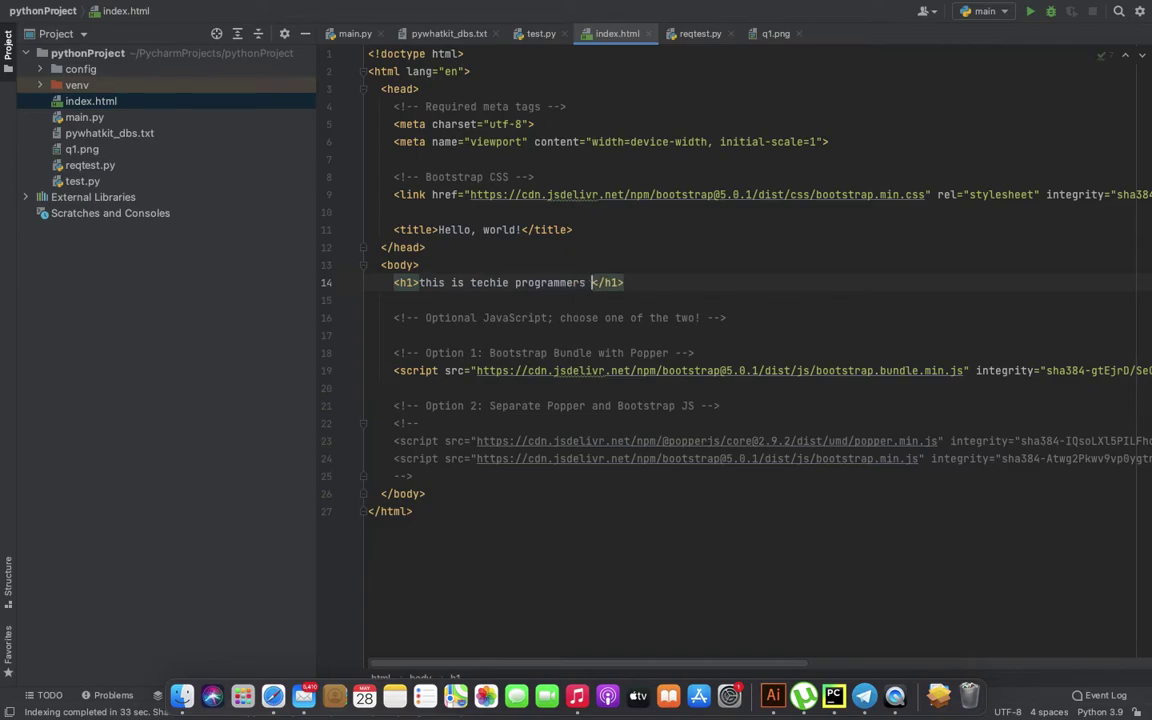
text(web)
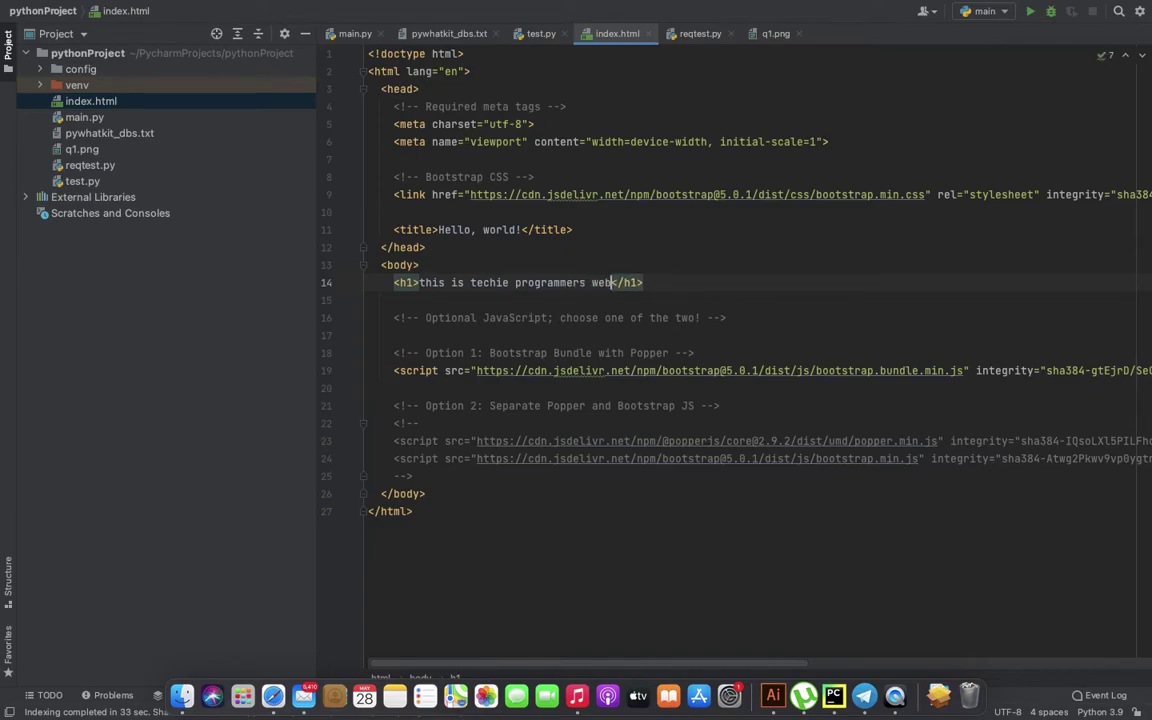
text(site)
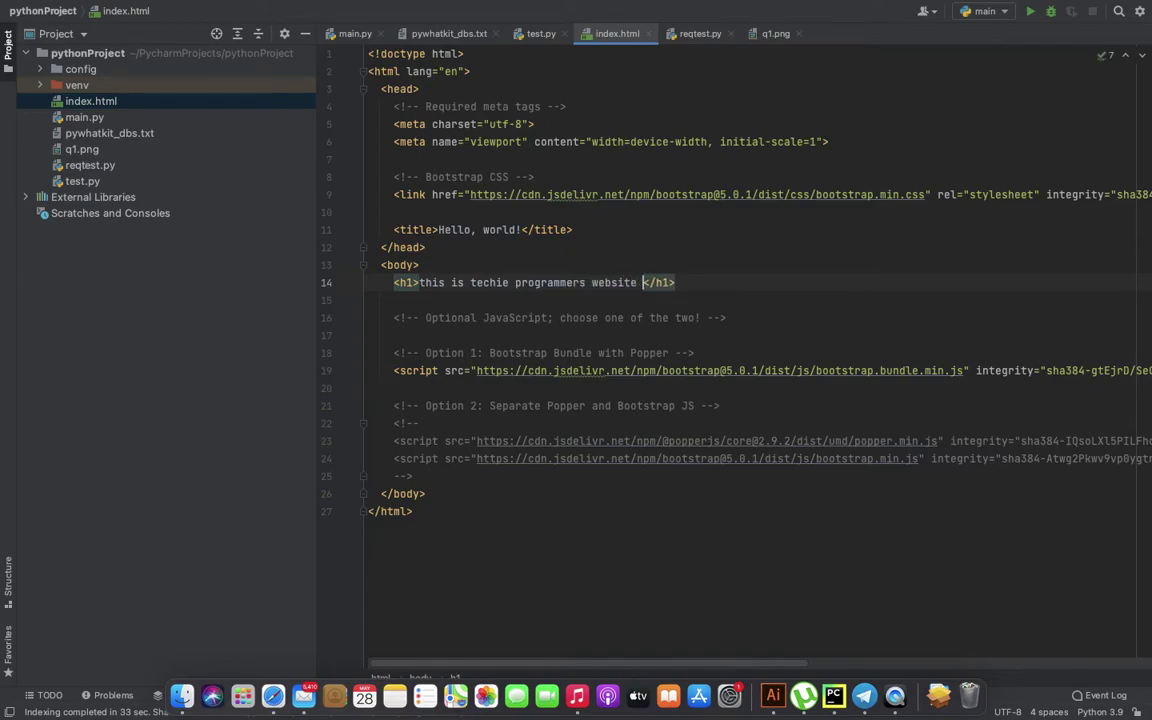
click(751, 560)
key(ctrl+Up)
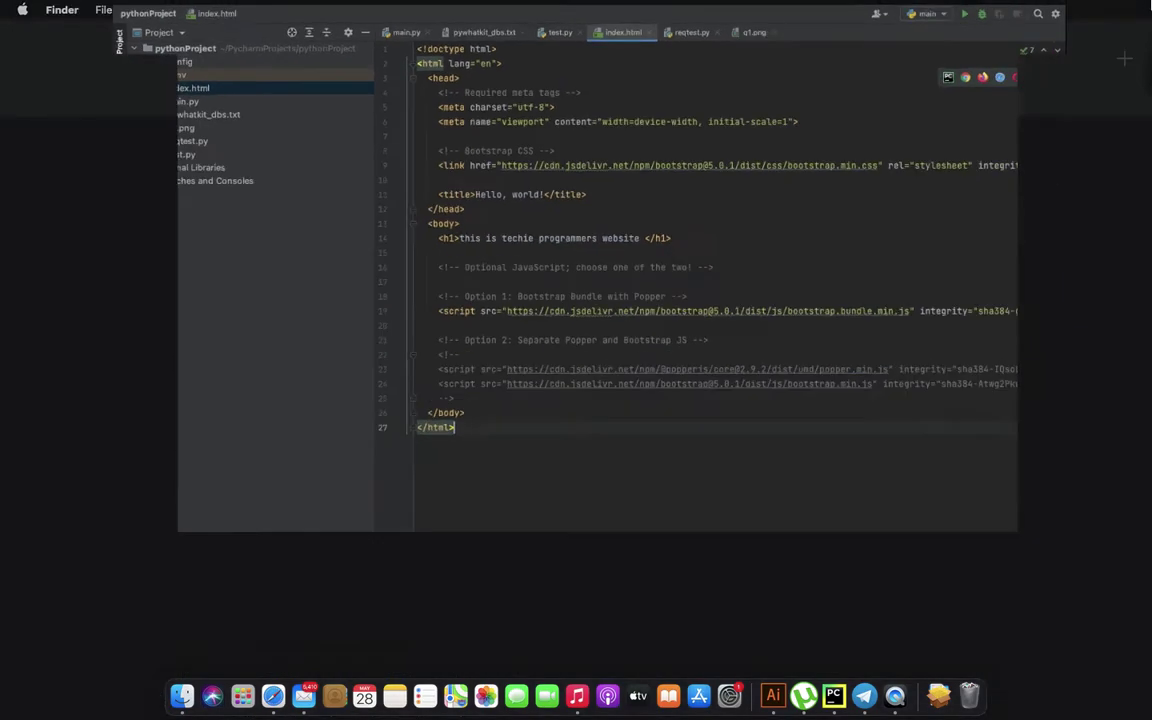
click(661, 72)
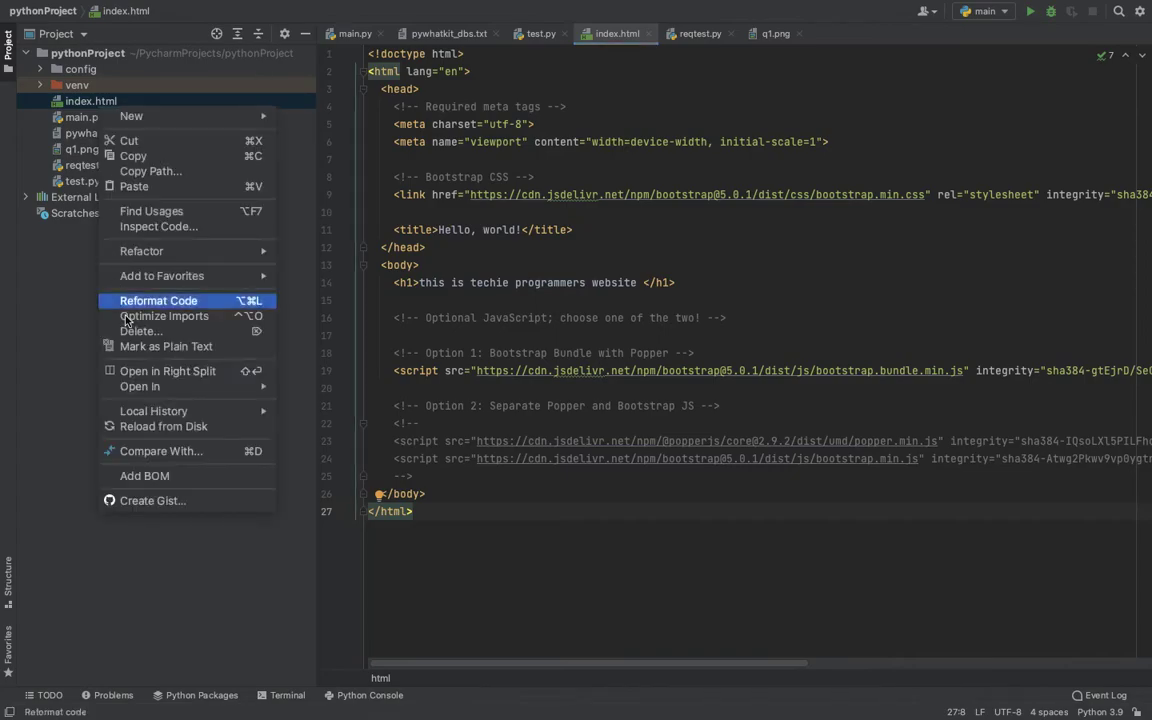
- Reveal index.html in Finder and rename it to site.html
mouse_move(220, 386)
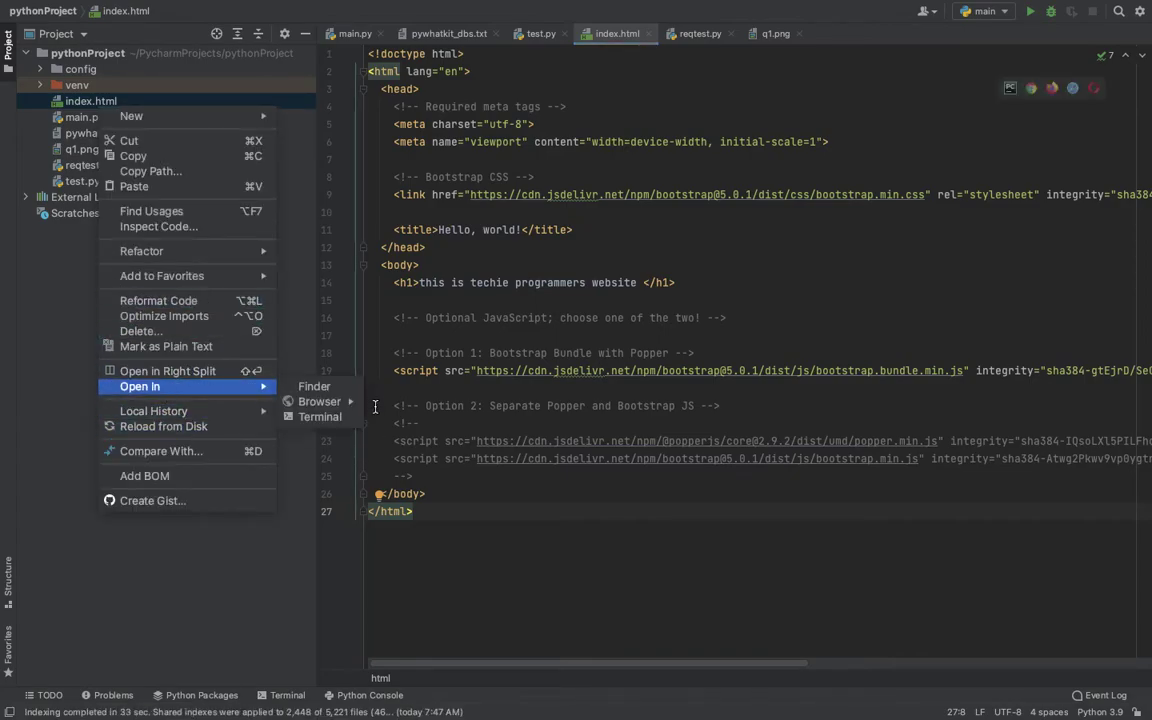
click(314, 386)
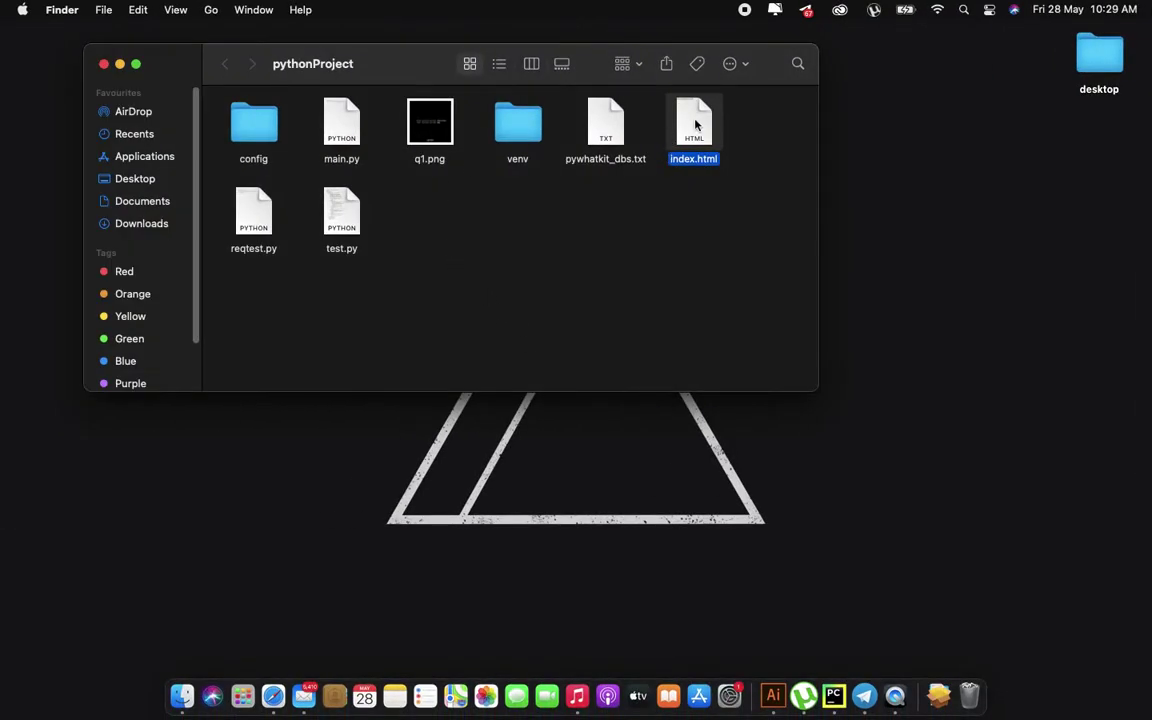
mouse_move(695, 124)
mouse_down()
mouse_move(695, 198)
mouse_move(680, 182)
mouse_move(697, 131)
mouse_up()
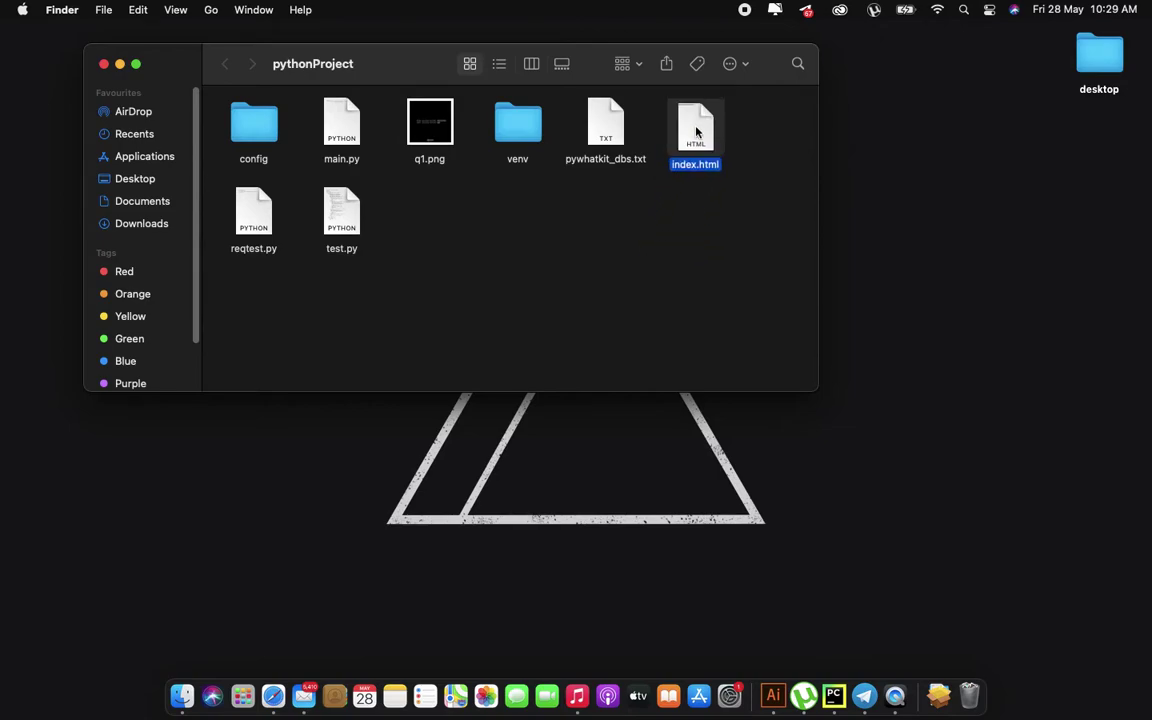
right_click(697, 131)
click(745, 224)
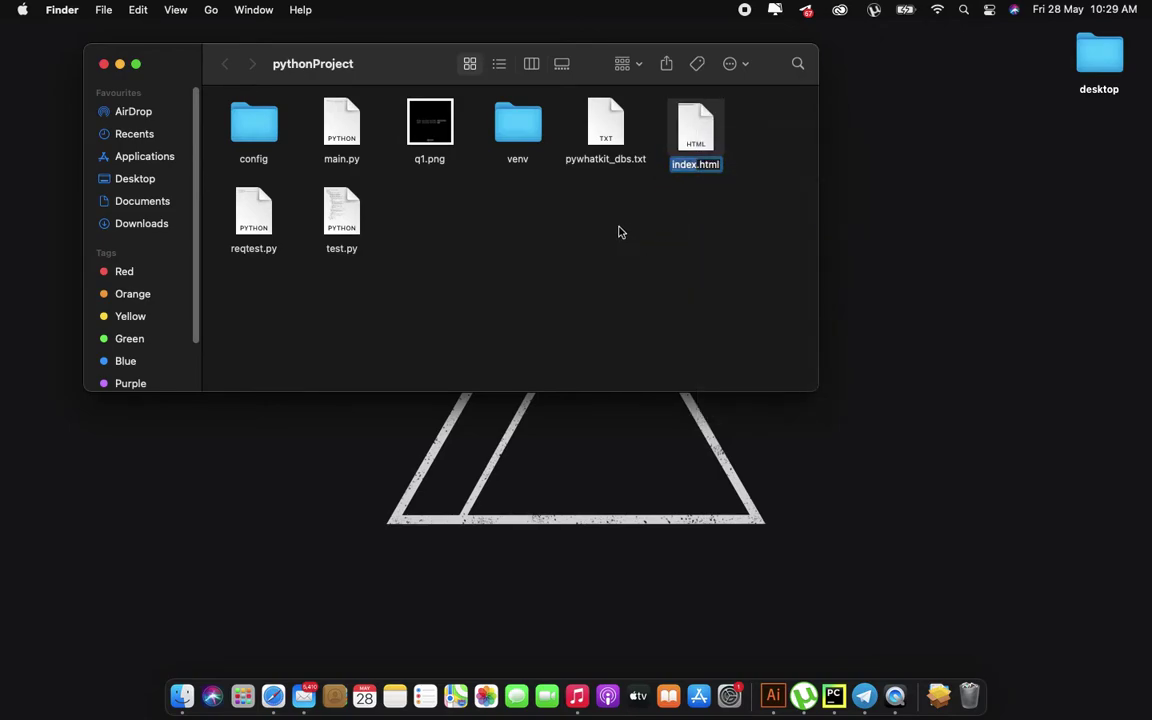
text(site)
click(666, 239)
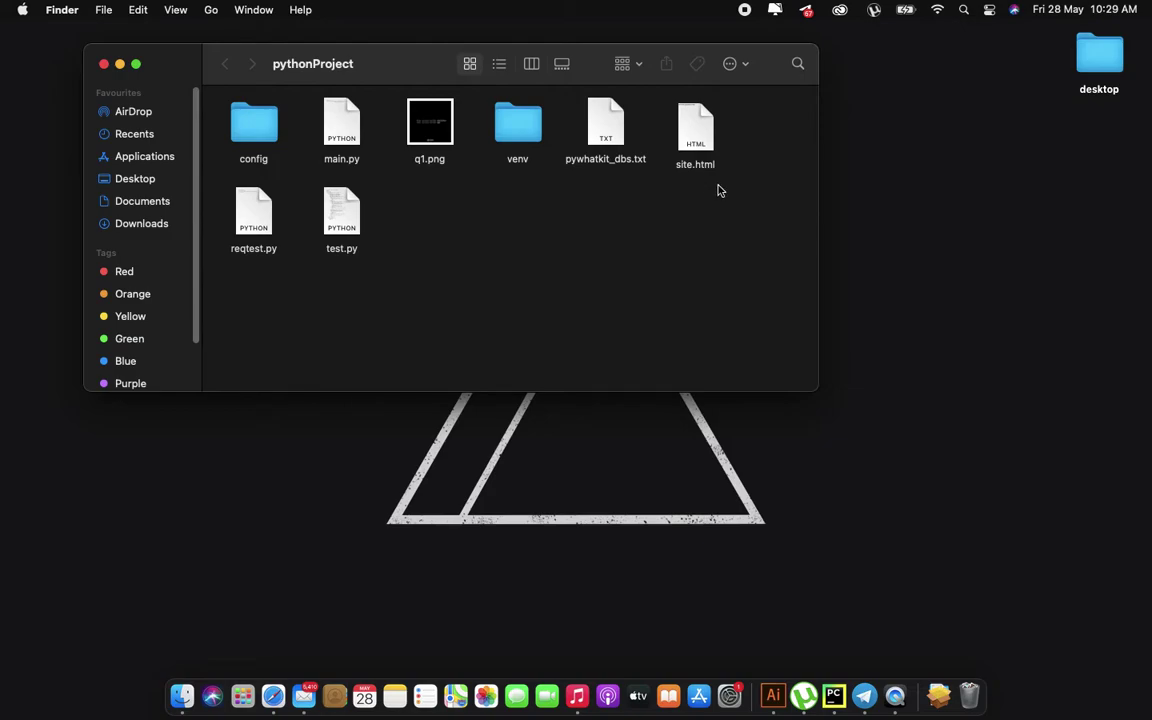
- Drag site.html from Finder into the techiewebsite Drive folder in Safari
key(ctrl+Up)
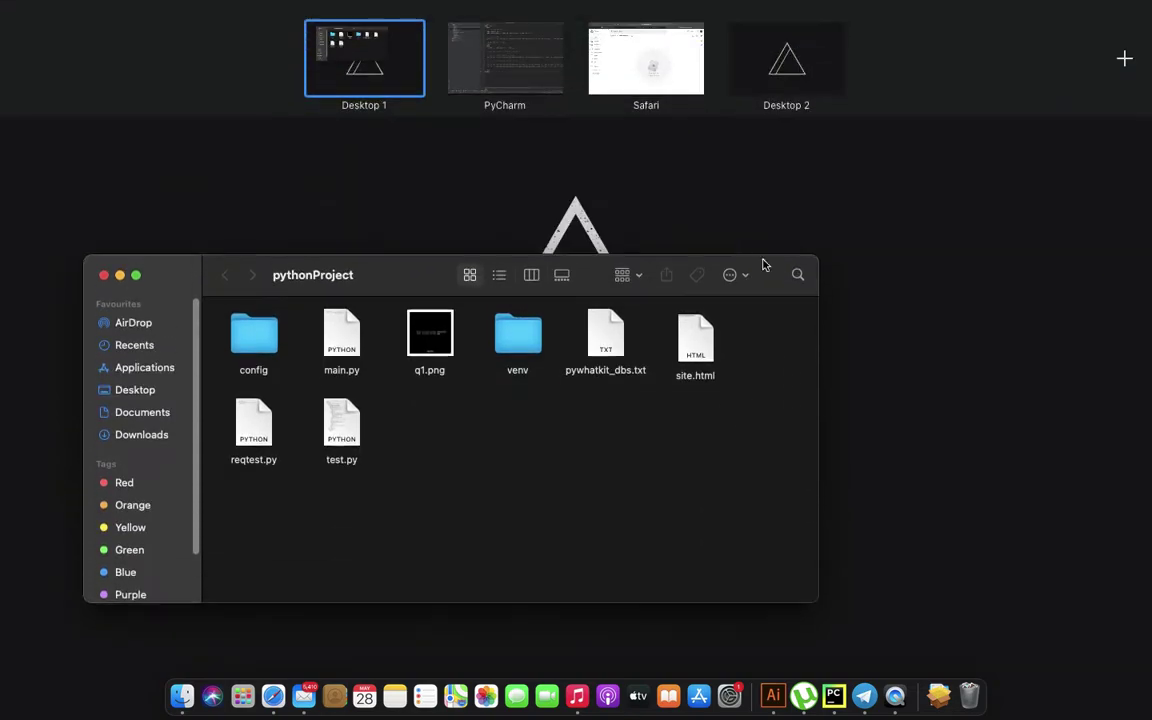
drag(695, 348, 717, 427)
click(717, 427)
drag(694, 150, 604, 332)
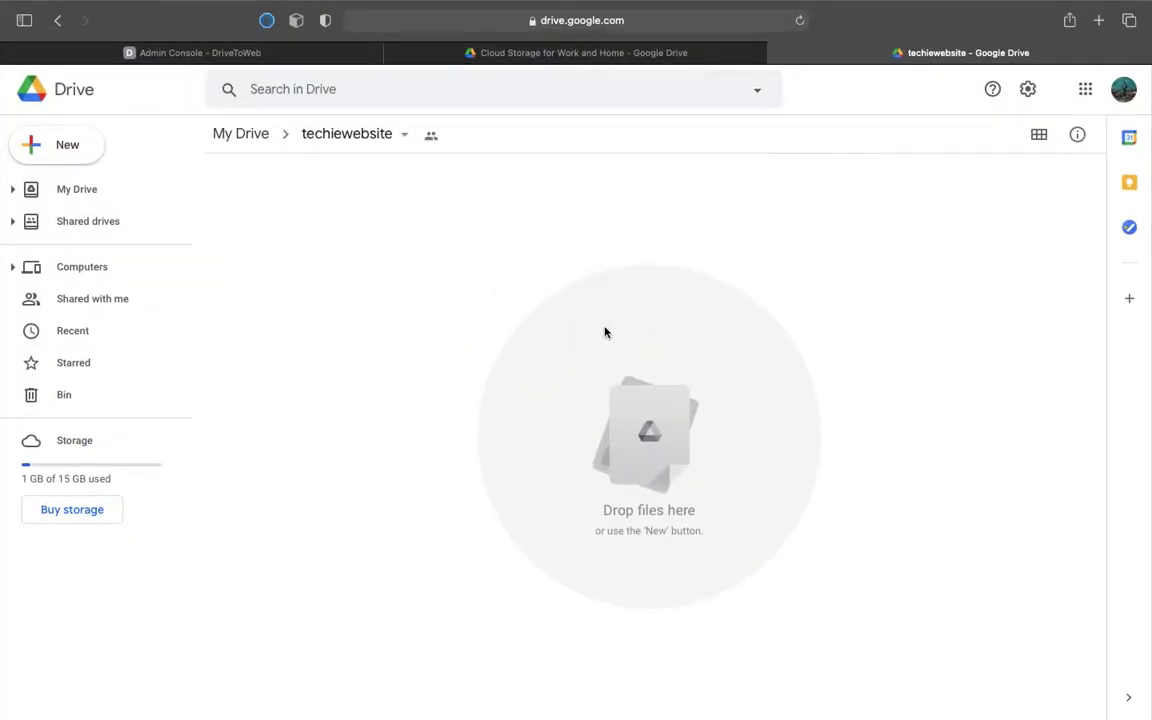
drag(972, 360, 931, 419)
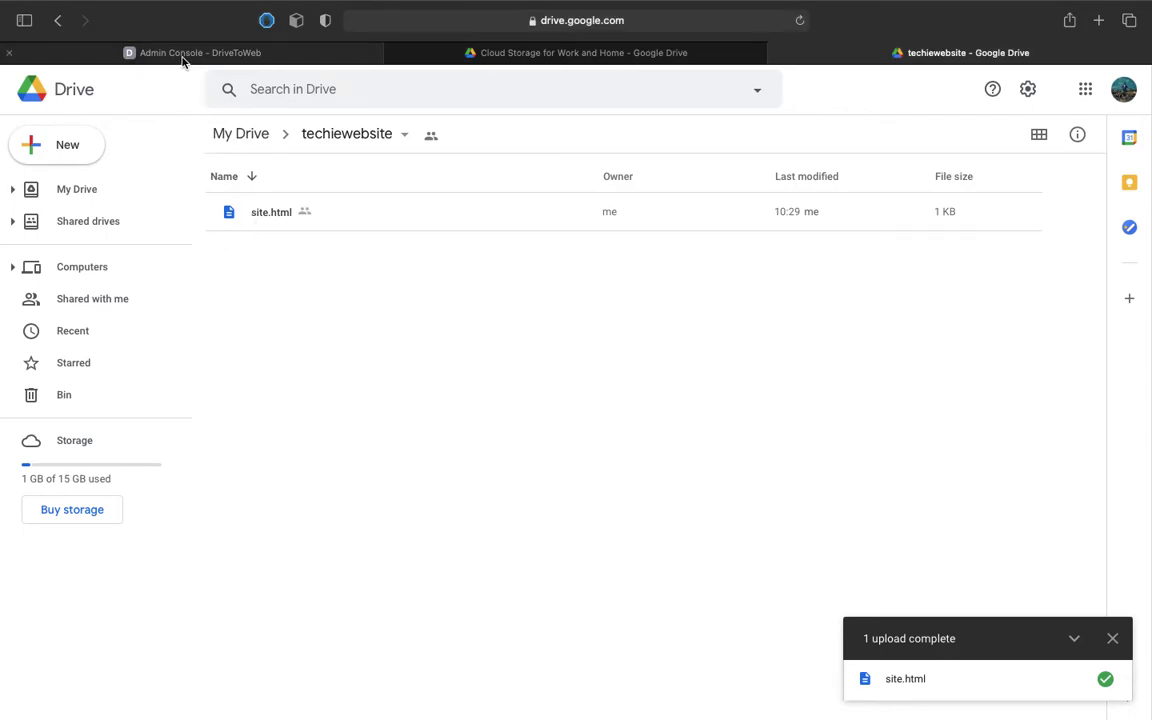
click(183, 55)
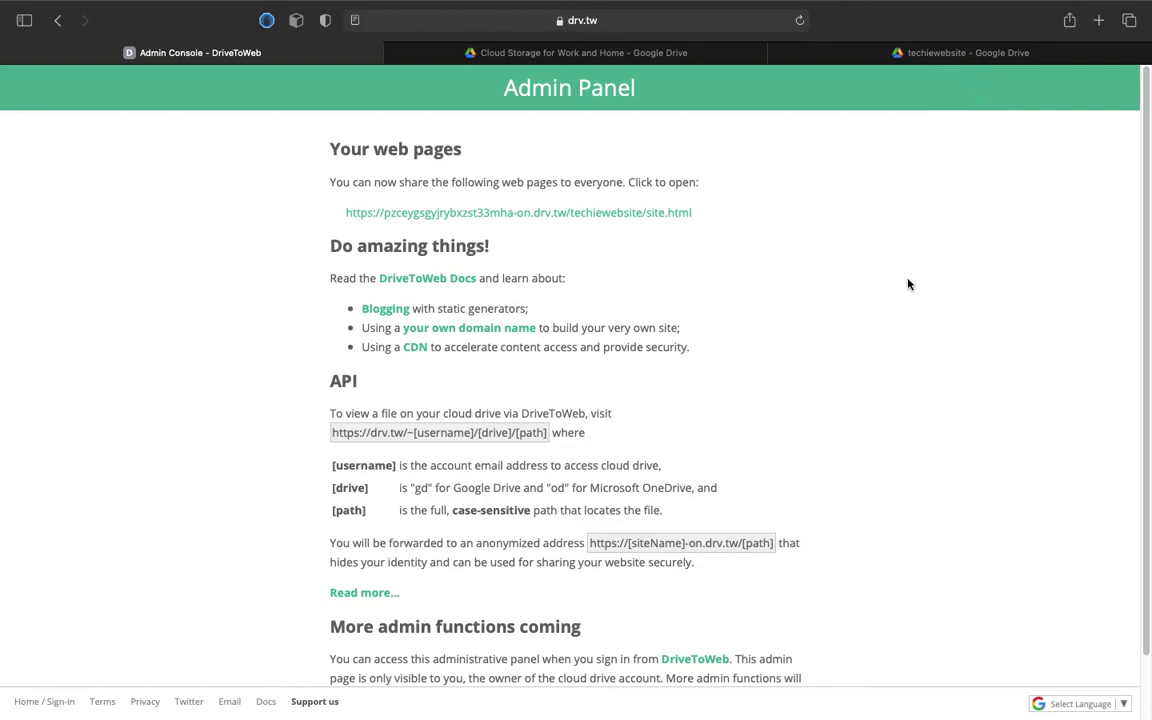
- Select the site.html page link under Your web pages in the Admin Panel
drag(346, 212, 756, 237)
click(756, 237)
drag(298, 211, 728, 219)
key(super+c)
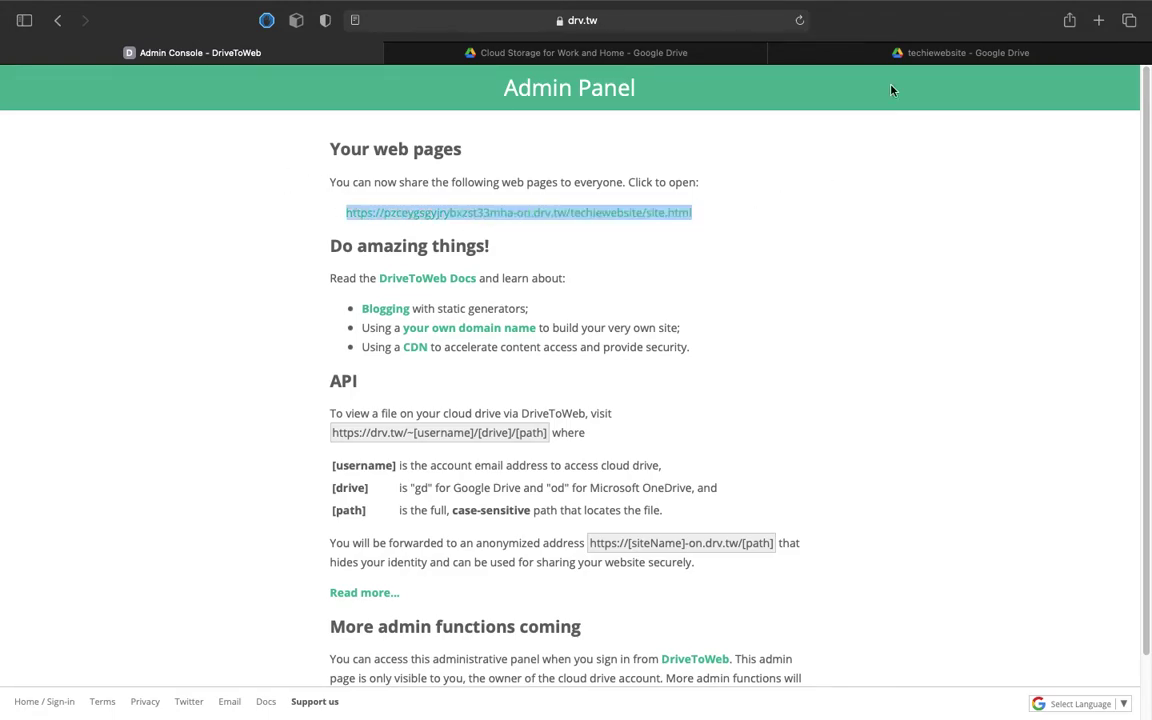
click(938, 50)
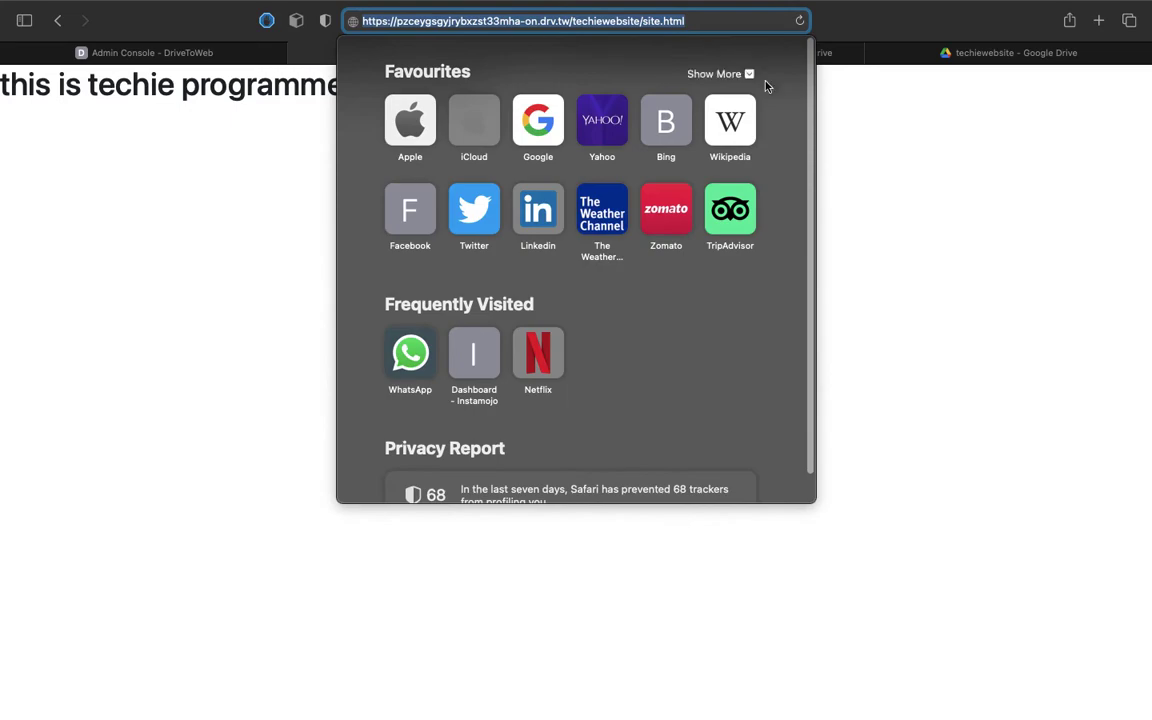
key(Escape)
- Search DuckDuckGo for 'url shortners' and open the bitly.com result
click(1098, 20)
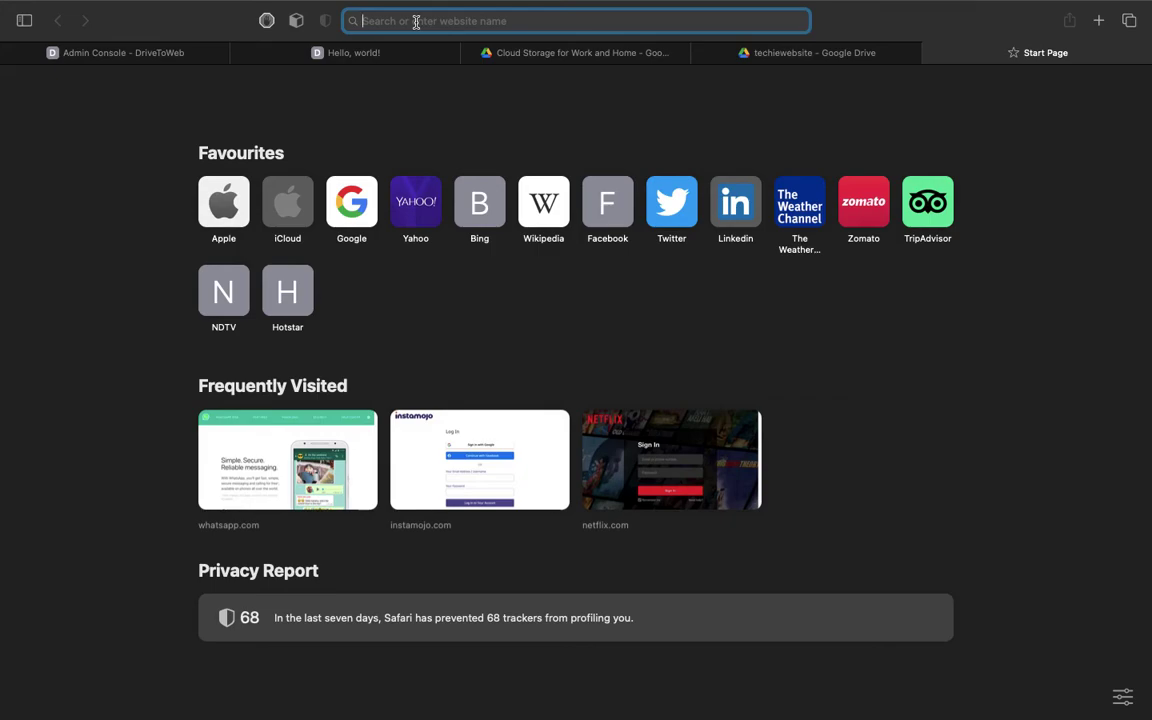
text(url shot)
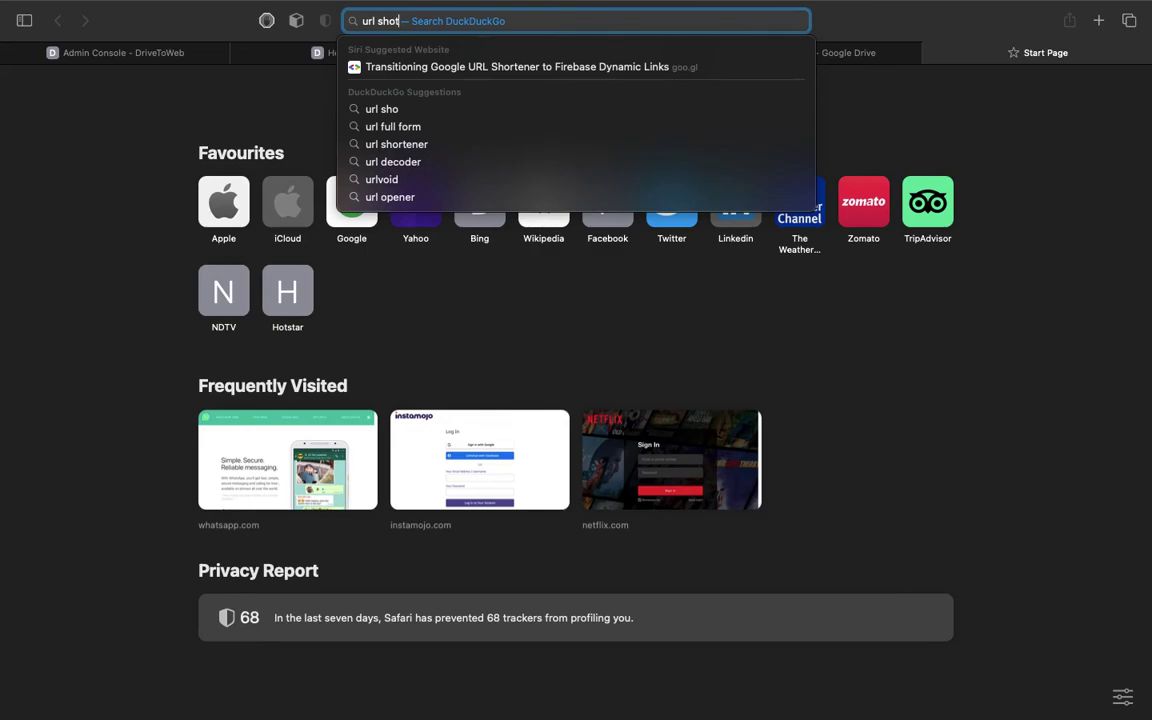
key(BackSpace)
text(rtners)
key(Return)
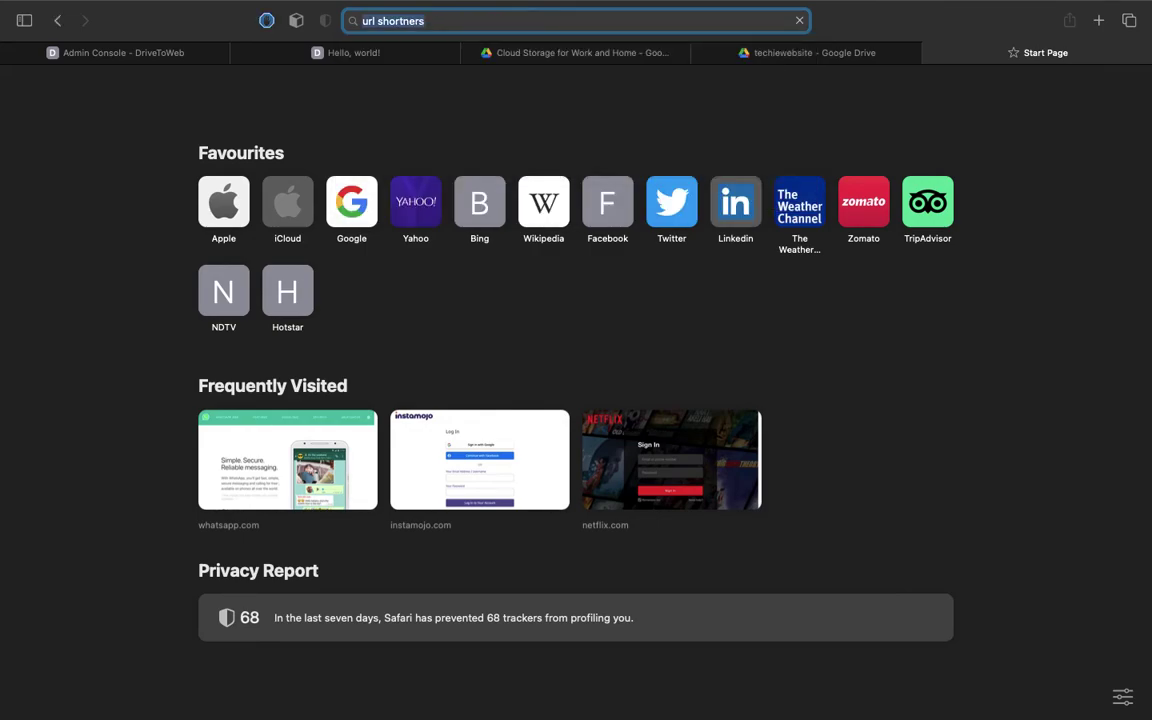
key(super+l)
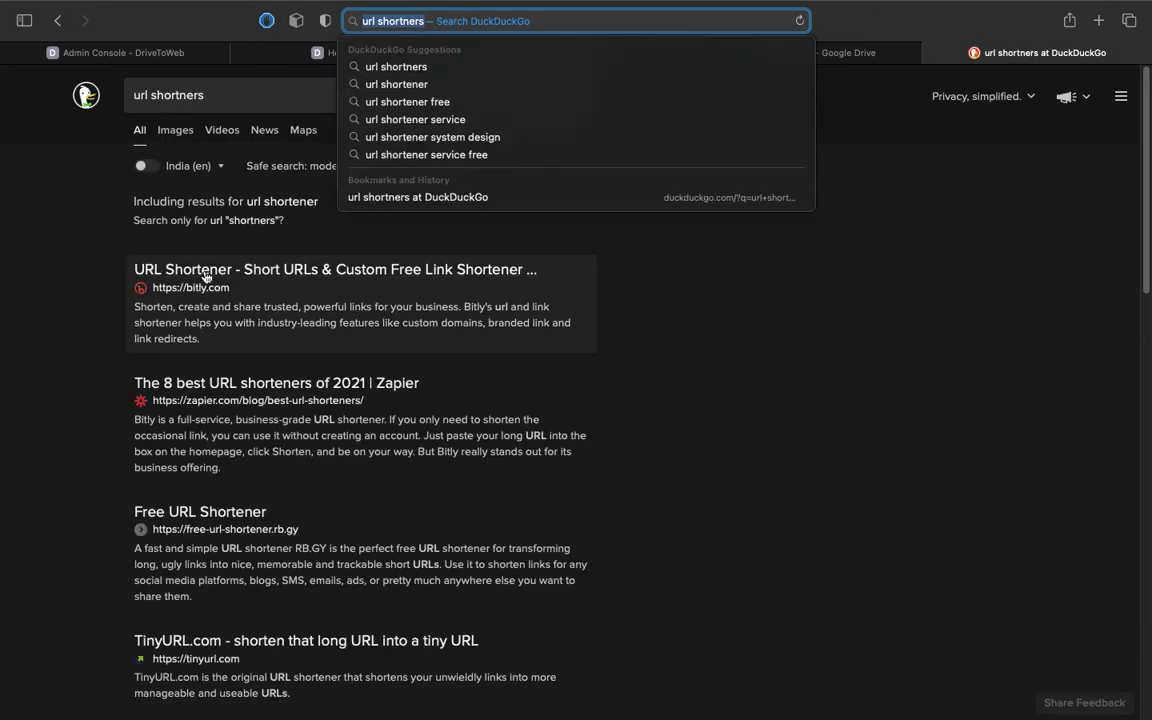
click(205, 272)
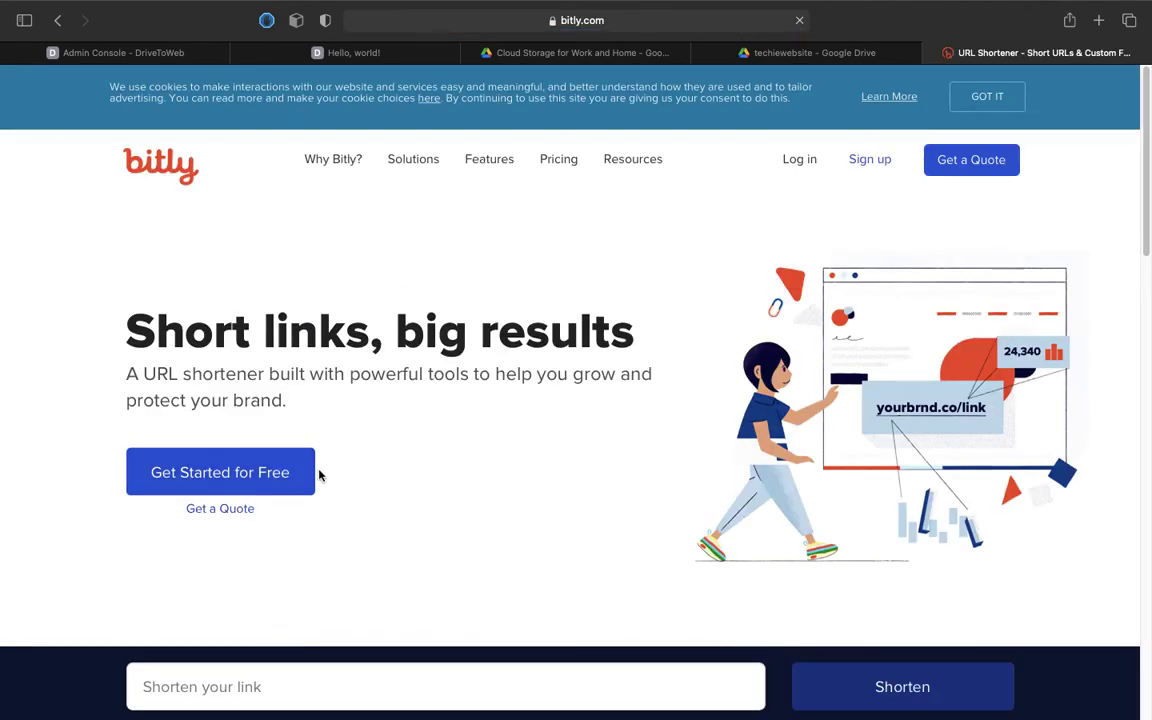
- Shorten the pasted site.html address in Bitly and select the resulting bit.ly link
click(355, 684)
key(super+v)
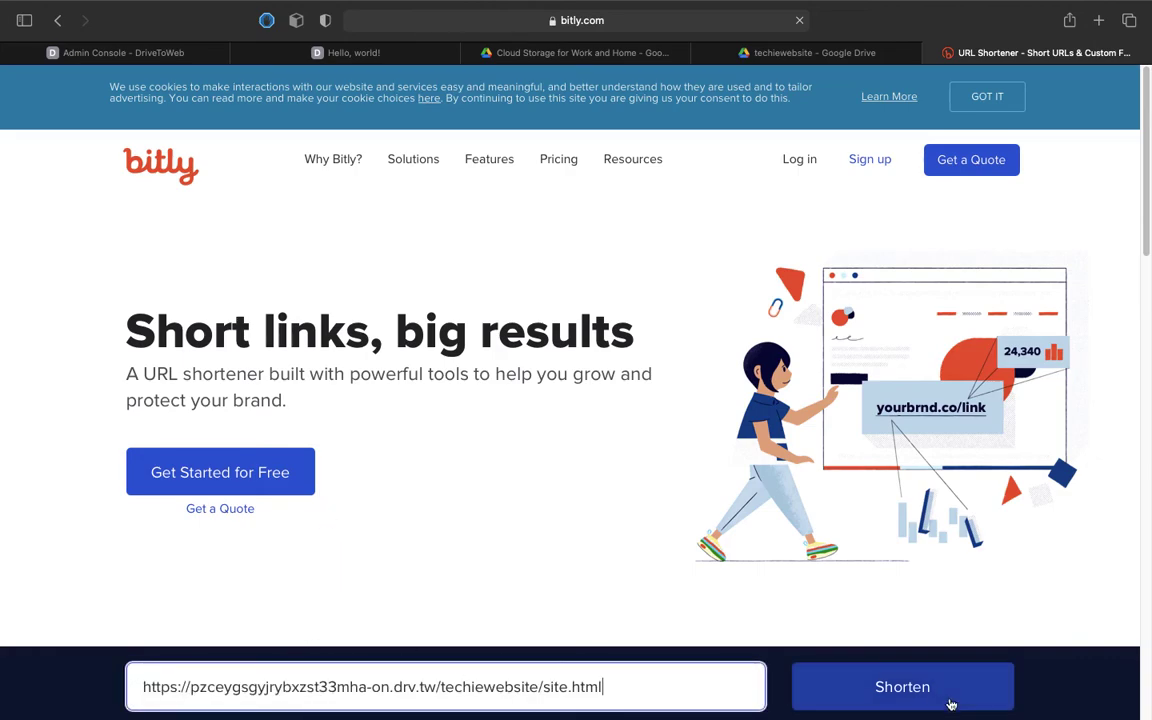
click(951, 704)
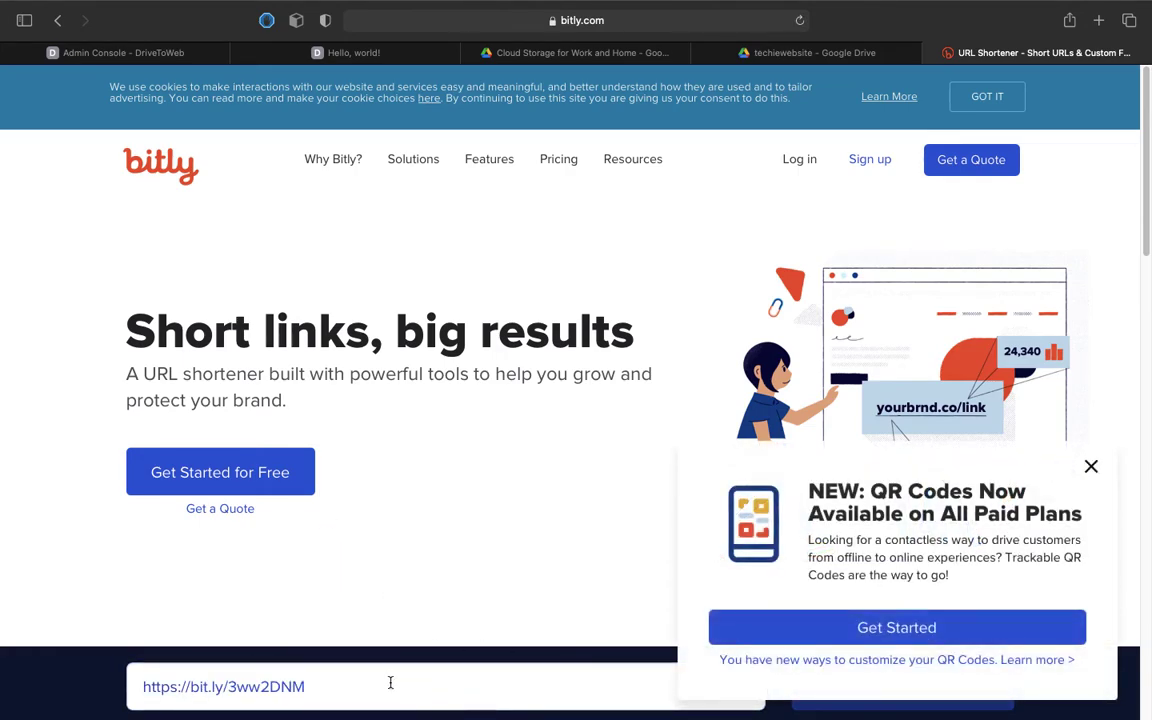
drag(350, 689, 126, 689)
key(super+c)
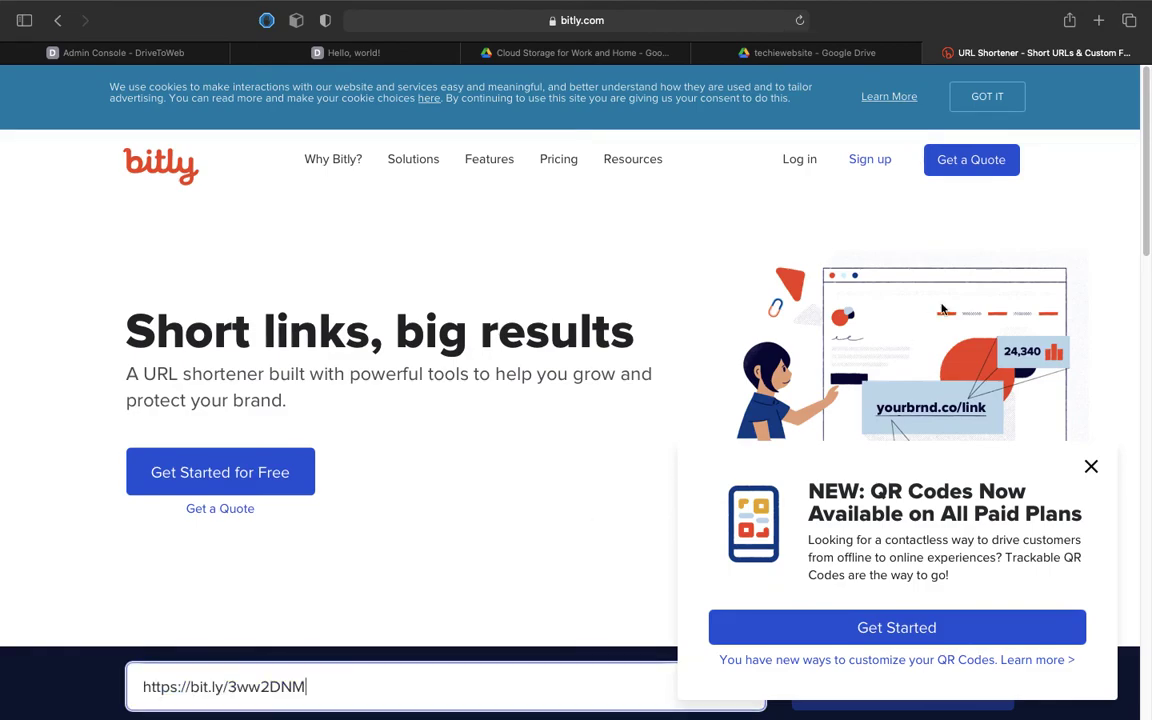
click(1098, 20)
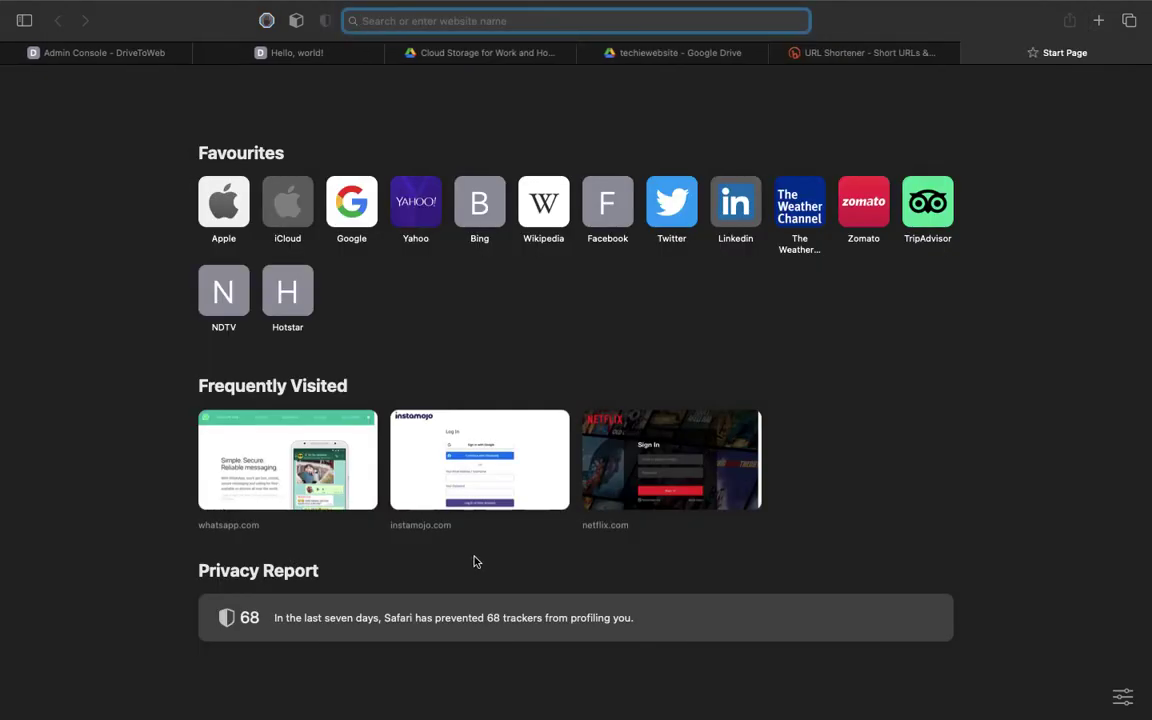
key(super+v)
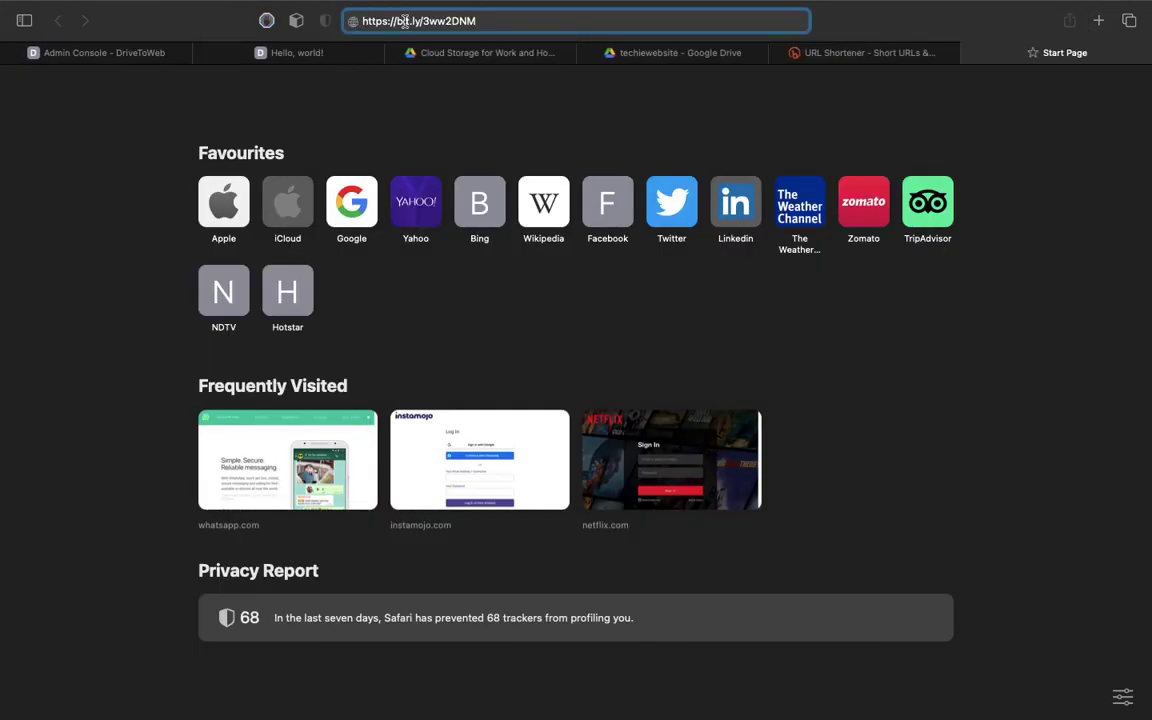
key(Return)
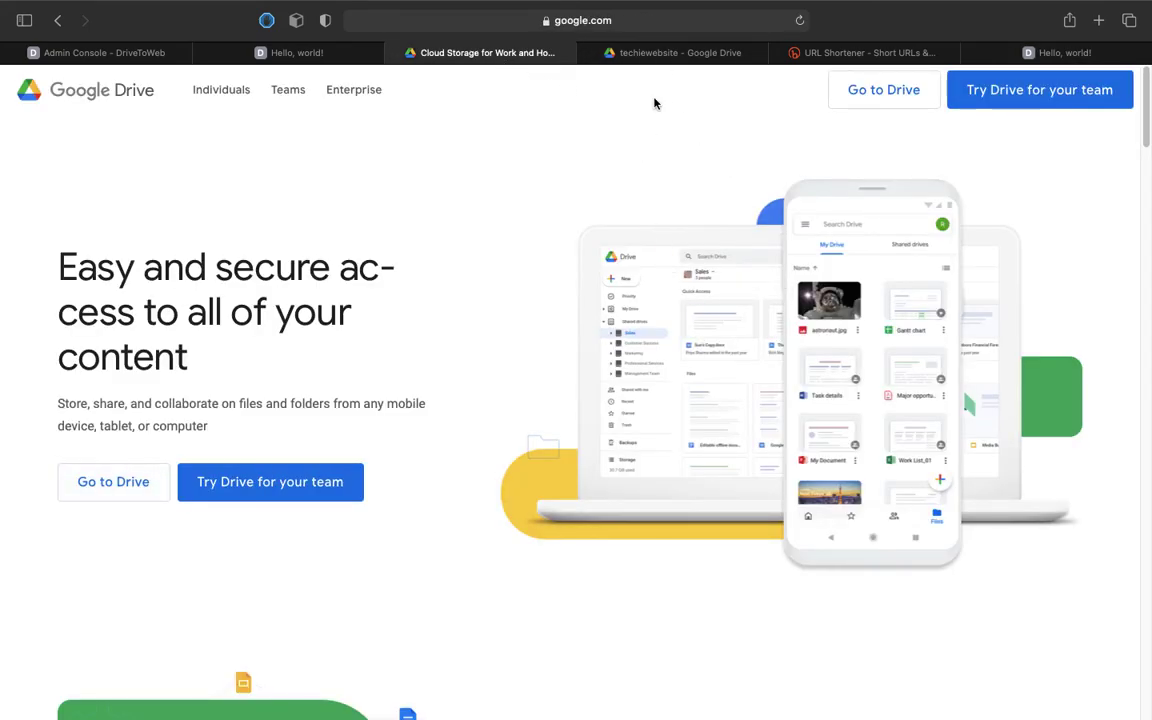
- Return to the 'Cloud Storage for Work and Home - Google Drive' tab in Safari
mouse_move(683, 62)
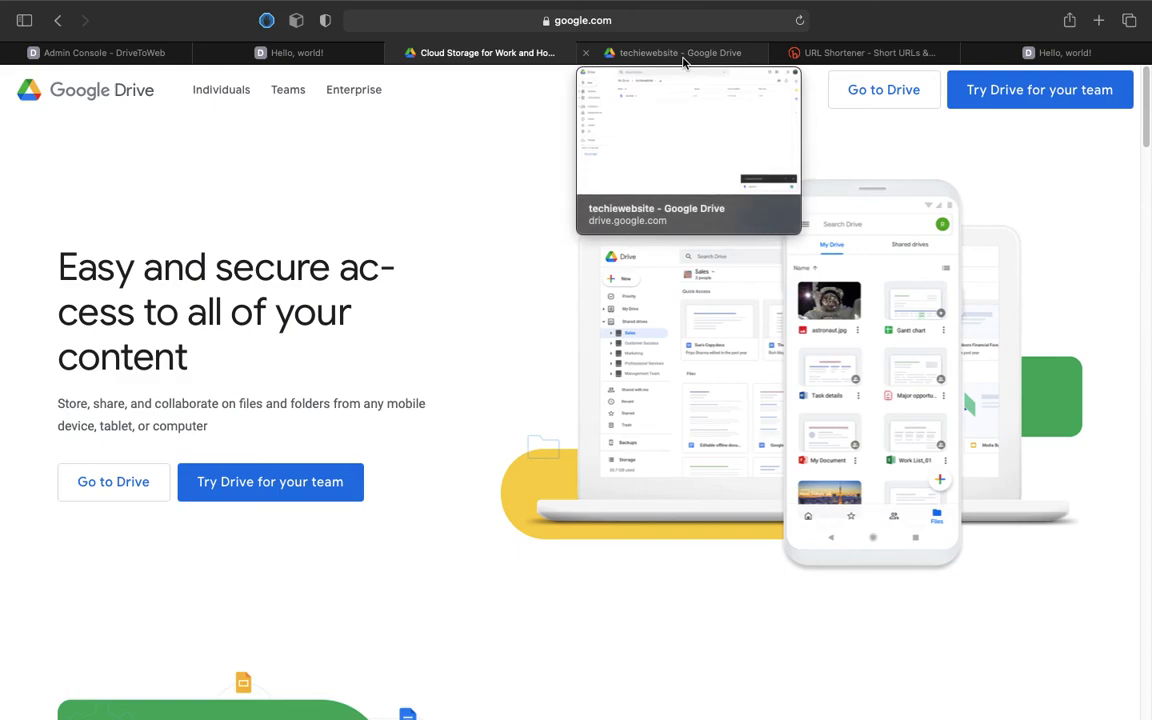